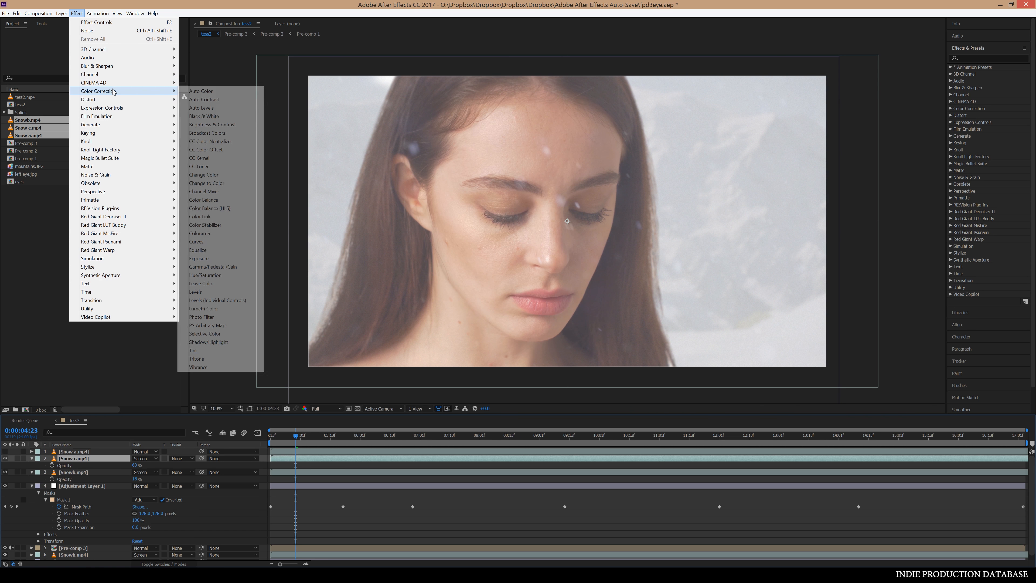
Apply the Levels effect to the Snow c.mp4 layer and raise its Input Black to about 33.
left_click(195, 292)
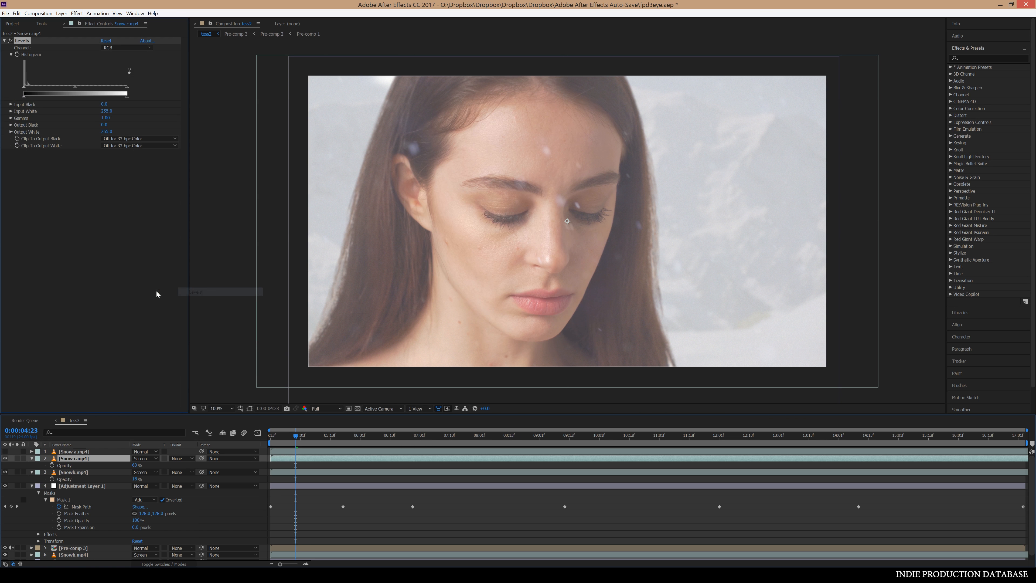
left_click_drag(25, 91, 37, 91)
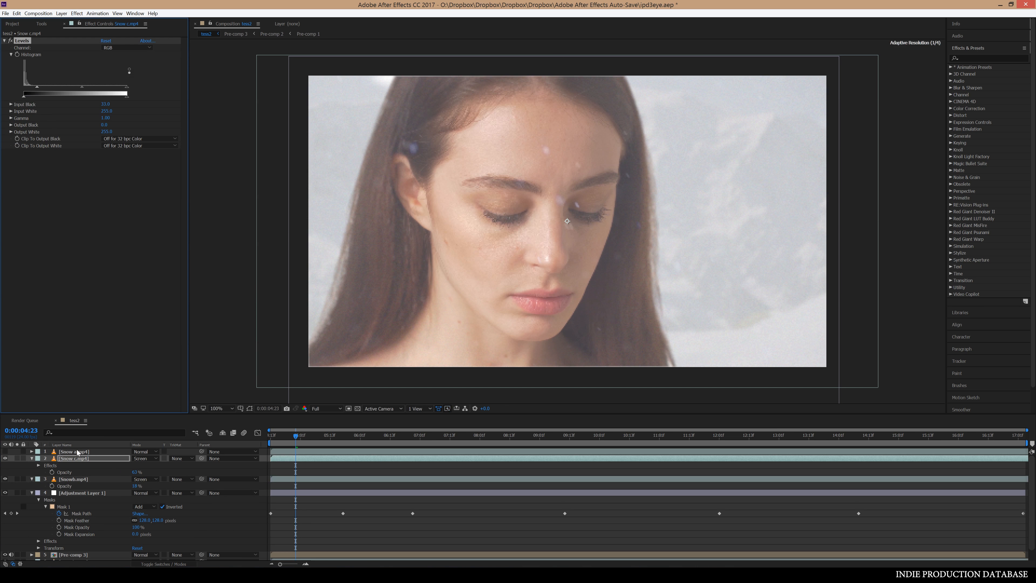
Apply Levels to the Snowb.mp4 layer above Adjustment Layer 1 with Input Black at 30, and collapse the expanded layer properties.
left_click(81, 480)
left_click(76, 13)
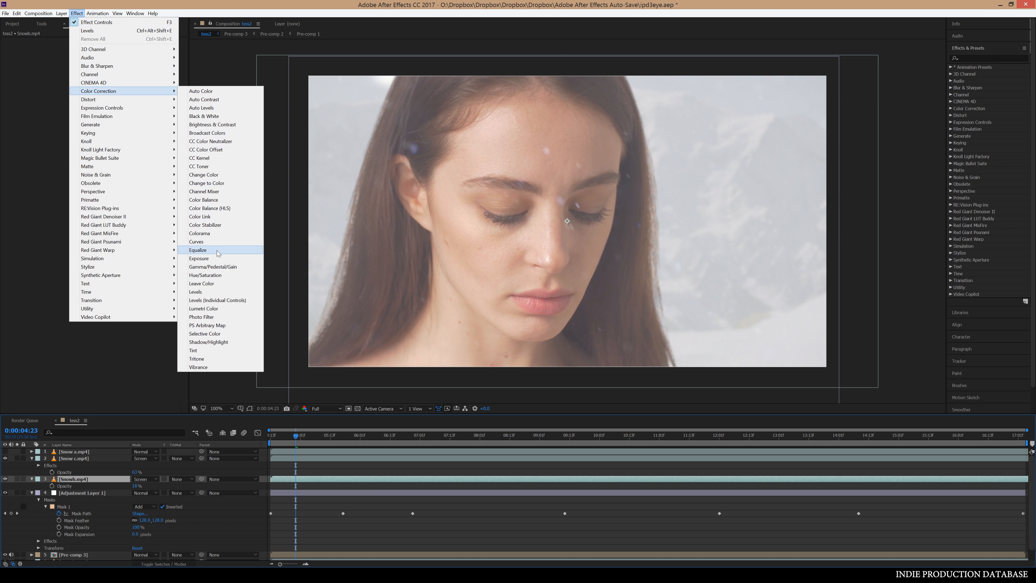
left_click(210, 292)
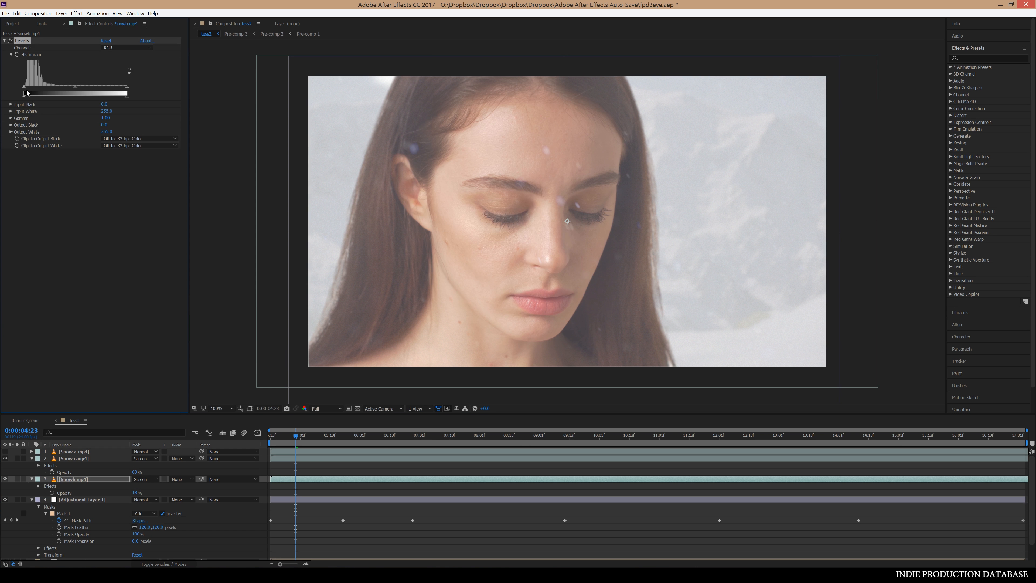
left_click_drag(24, 87, 35, 88)
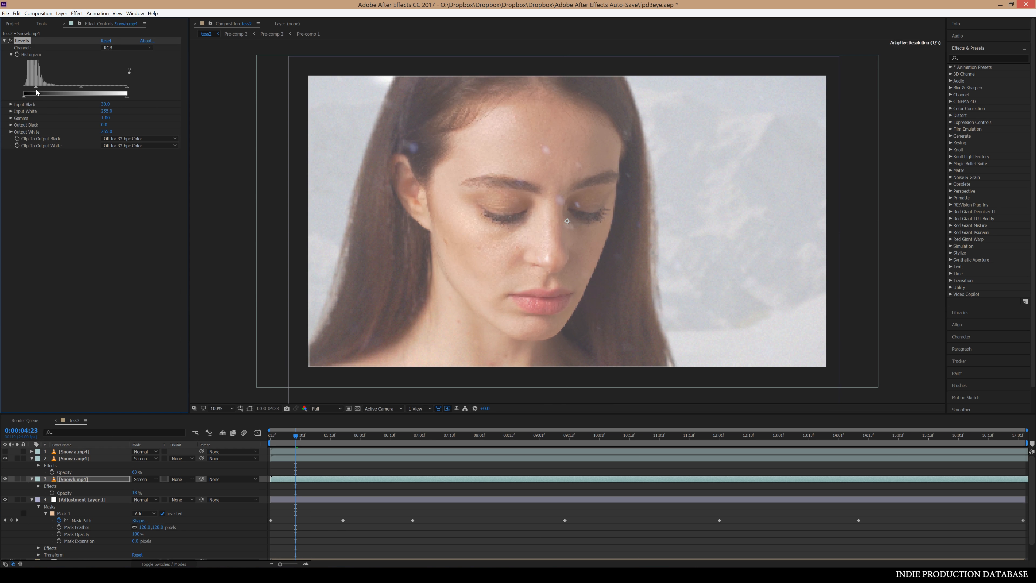
left_click(32, 478)
left_click(32, 459)
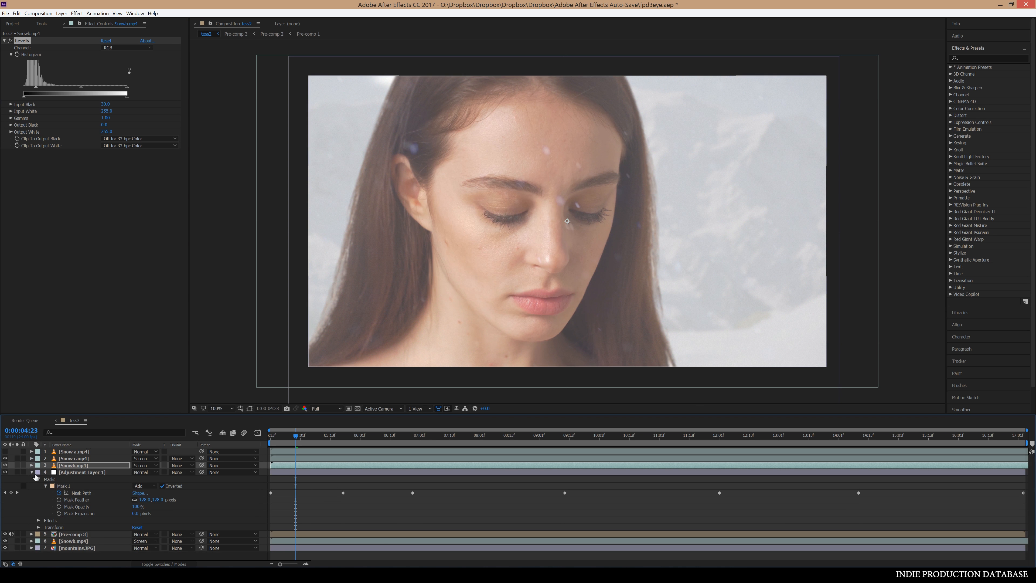
left_click(31, 472)
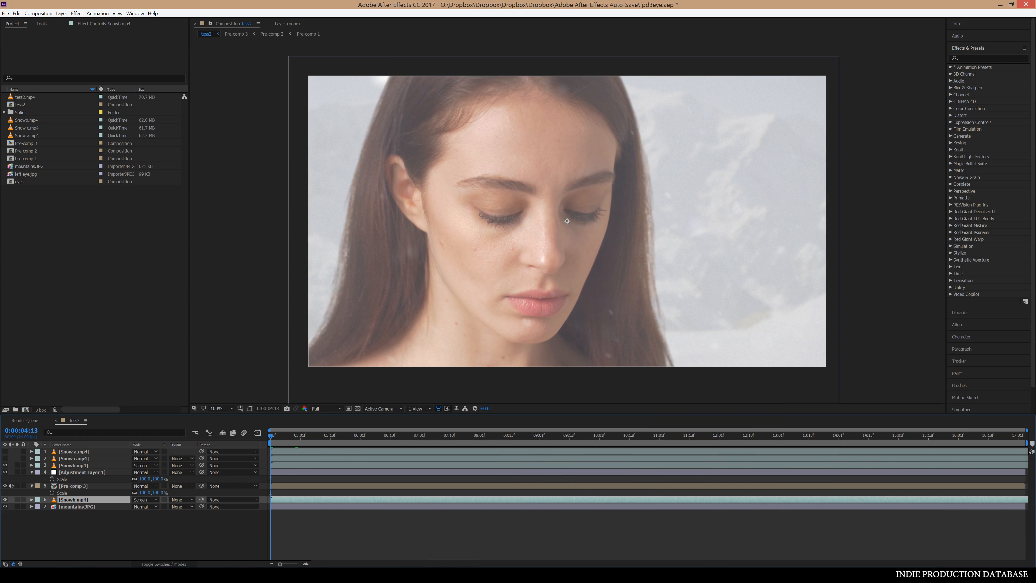
Import the 2.35 letterbox image from the ipd assets folder and add it as the top layer of the composition.
left_click(95, 575)
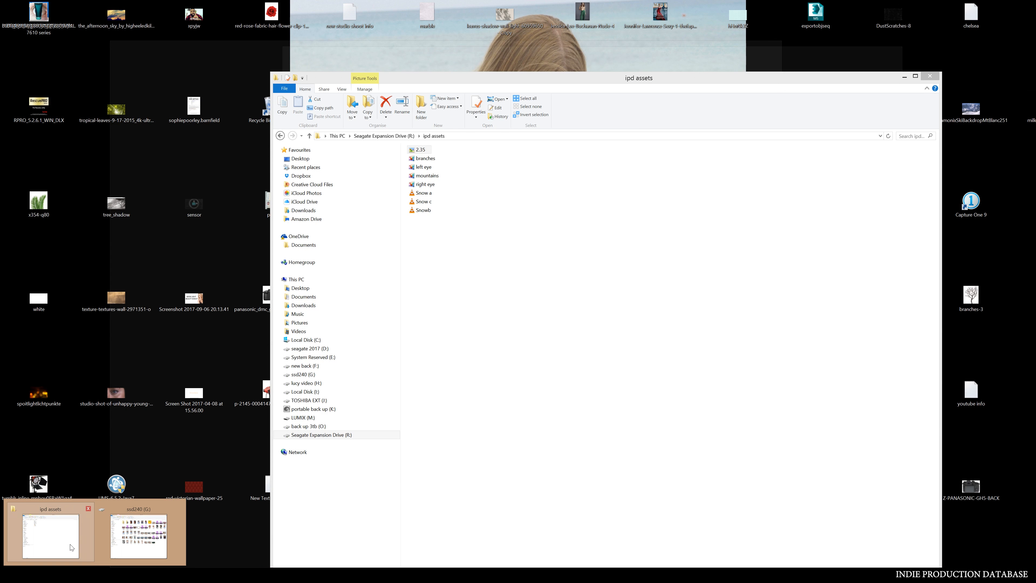
left_click(72, 547)
left_click_drag(420, 150, 135, 277)
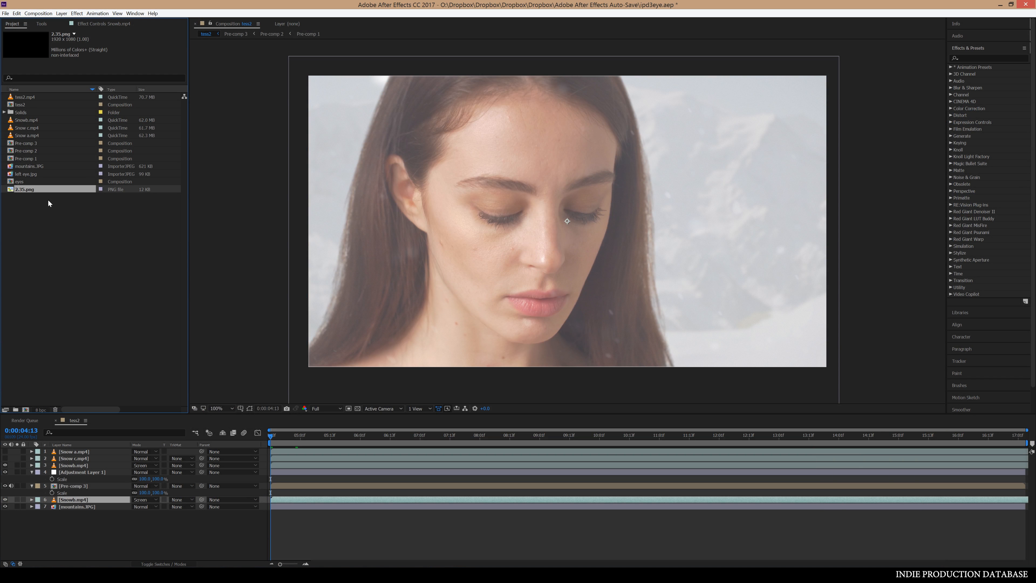
left_click_drag(11, 190, 100, 452)
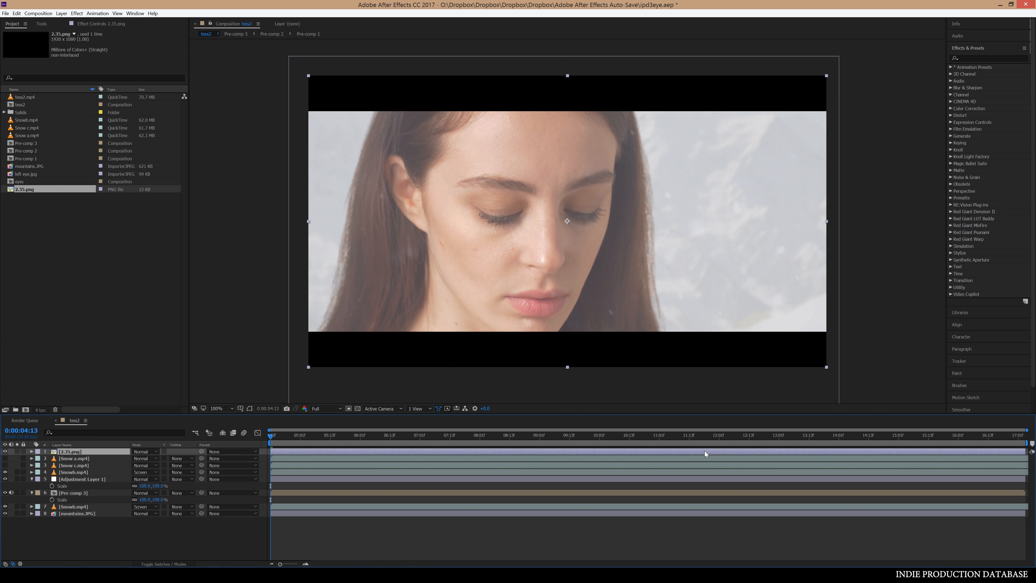
Scale Adjustment Layer 1 and Pre-comp 3 together to 80%, shift them left to the frame's edge, and check the framing at other times.
left_click(650, 441)
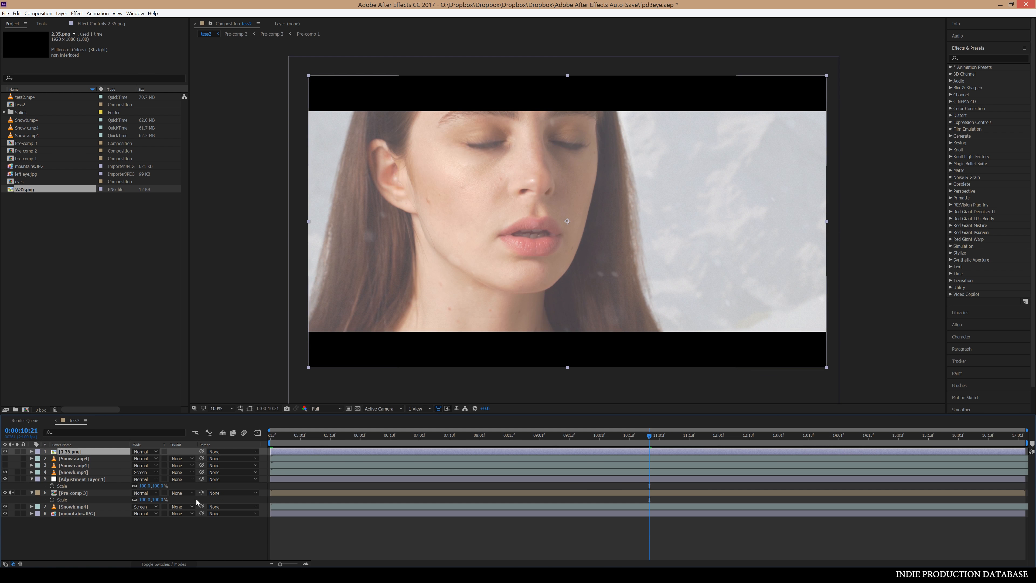
left_click(79, 494)
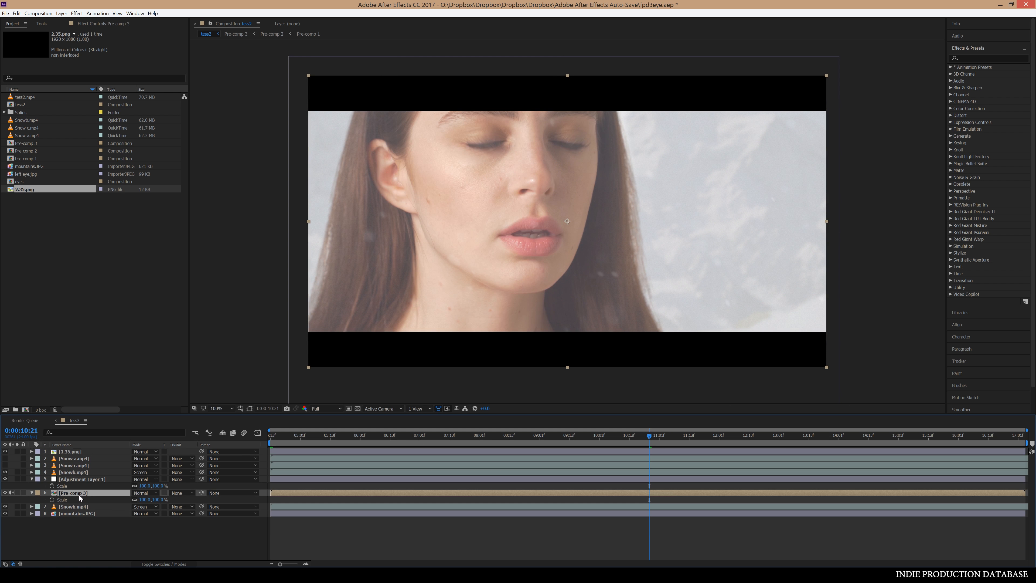
left_click(81, 481, "ctrl")
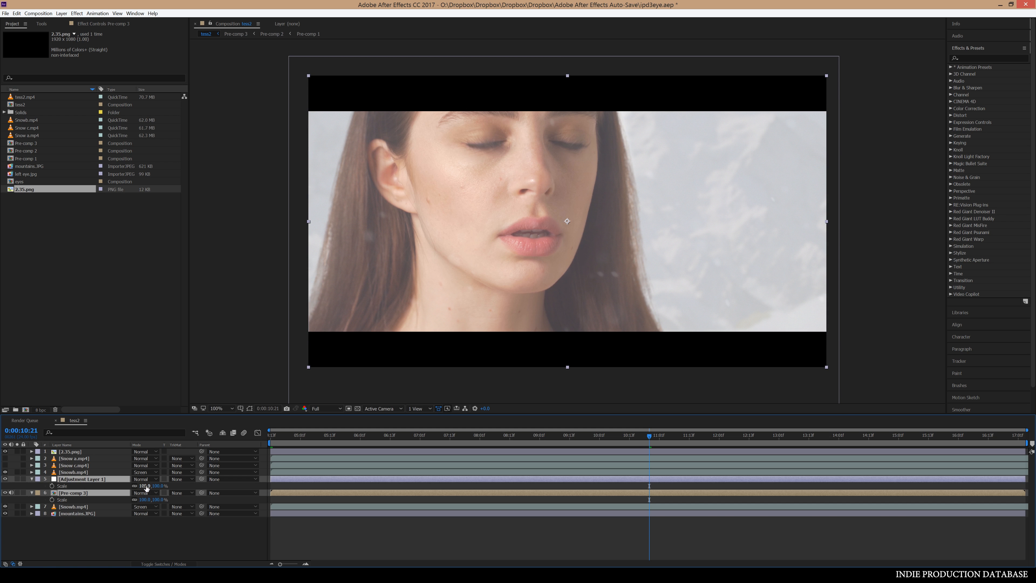
left_click_drag(145, 486, 139, 486)
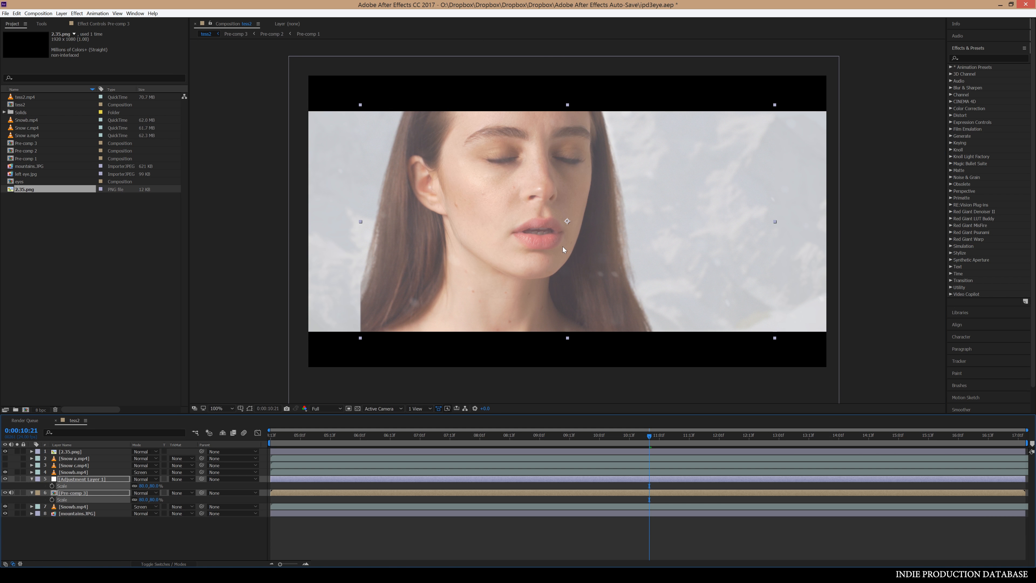
left_click_drag(563, 246, 507, 249)
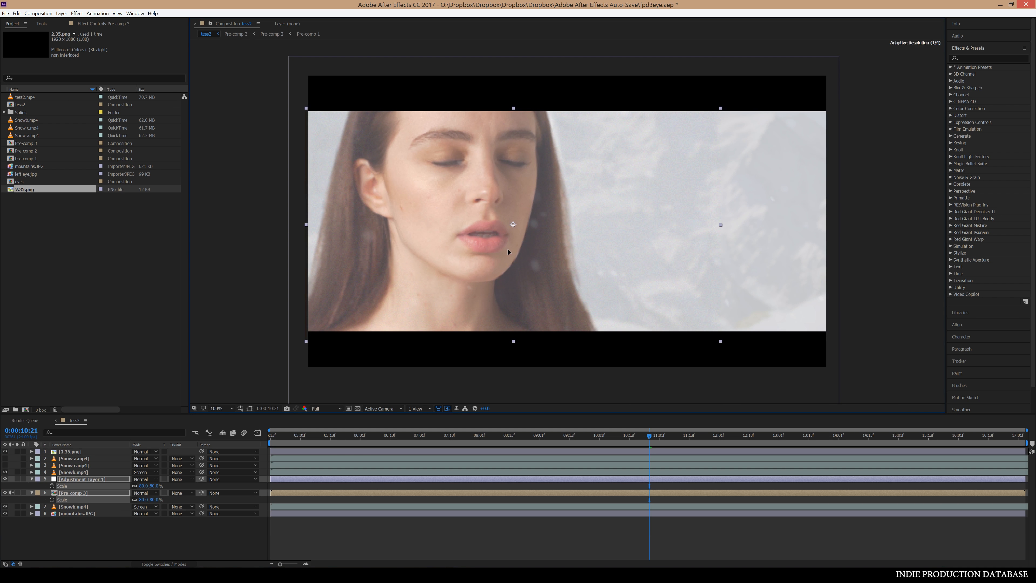
left_click(712, 437)
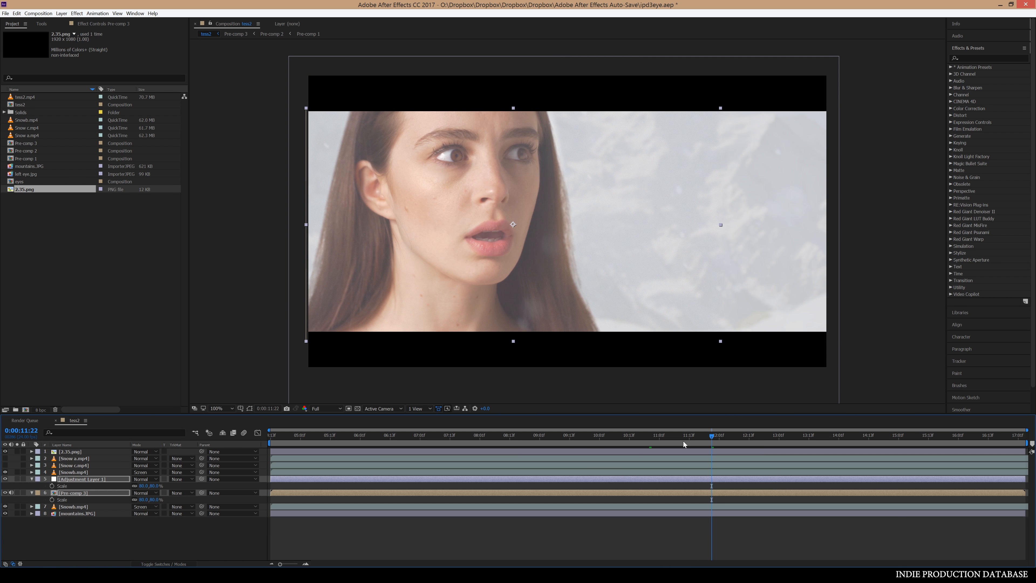
left_click(491, 442)
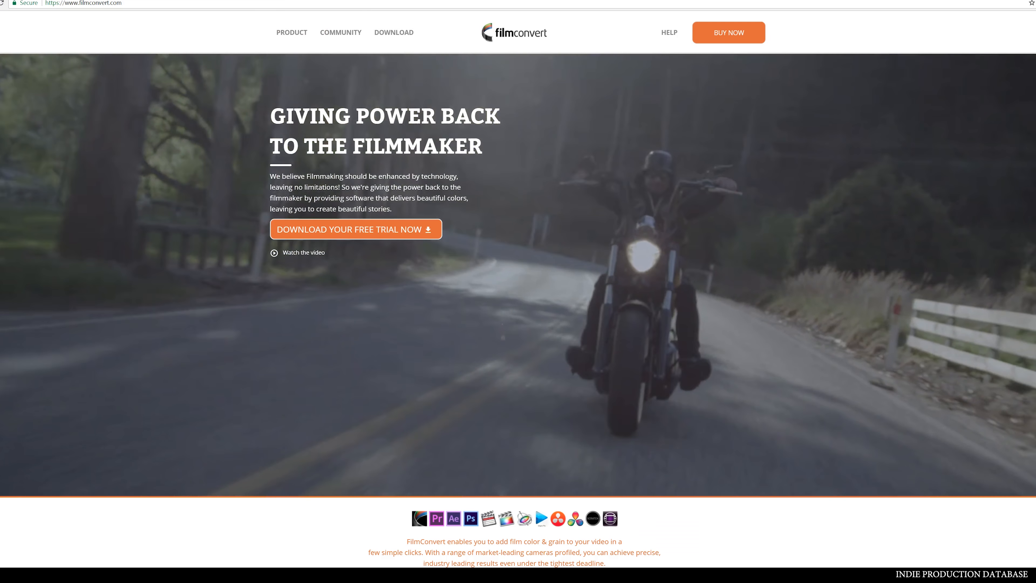
Look through the FilmConvert website's home page, from its camera profiles to its learning section, and back up to the purchase link.
scroll(519, 286, "down", 6)
scroll(518, 310, "down", 20)
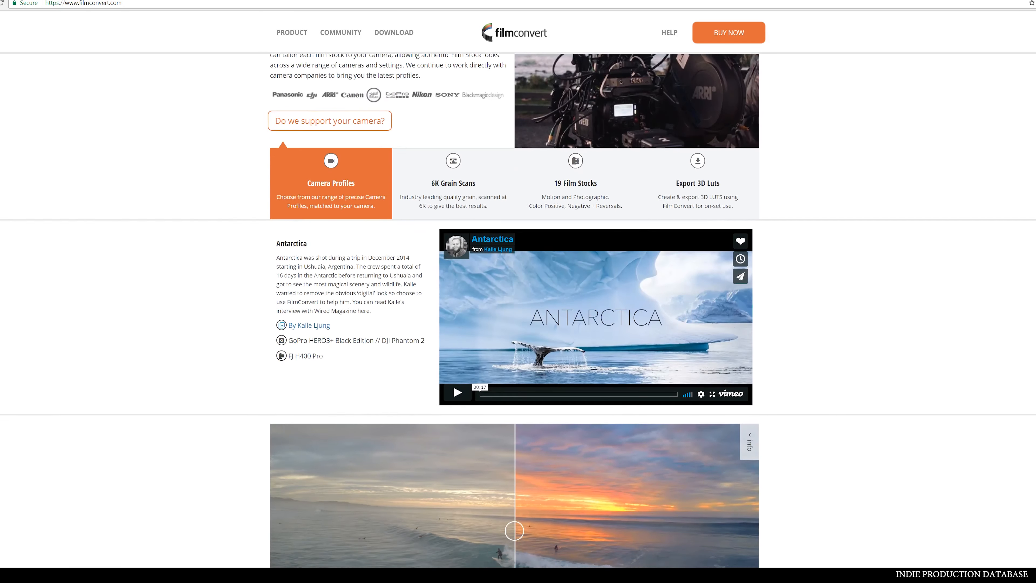
scroll(518, 310, "down", 5)
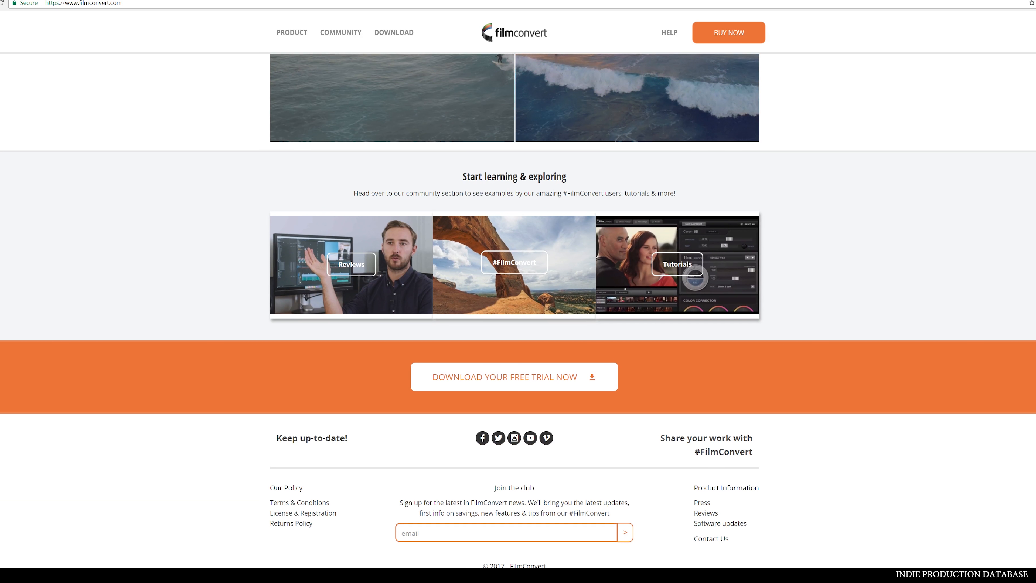
scroll(746, 39, "up", 20)
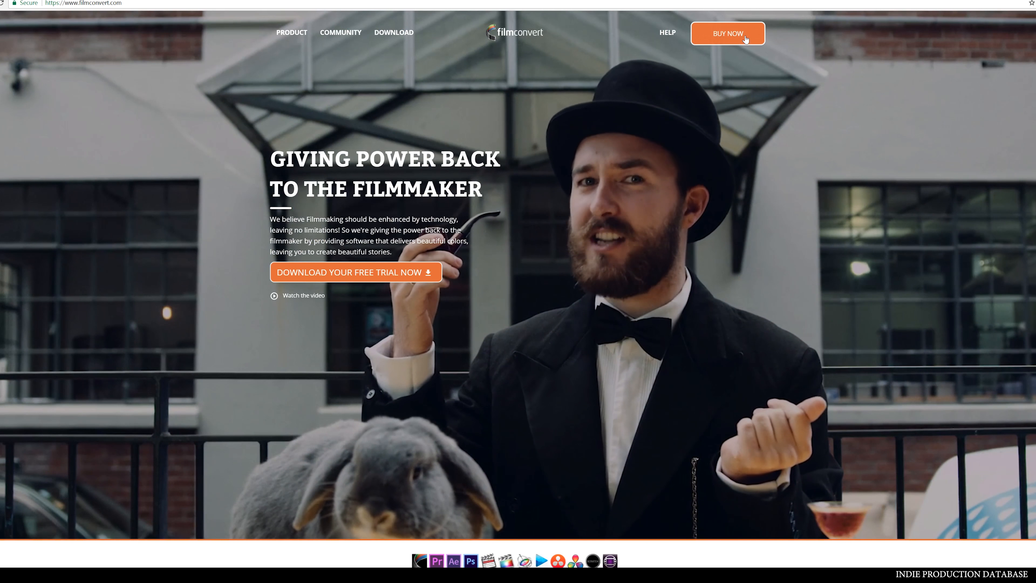
left_click(746, 39)
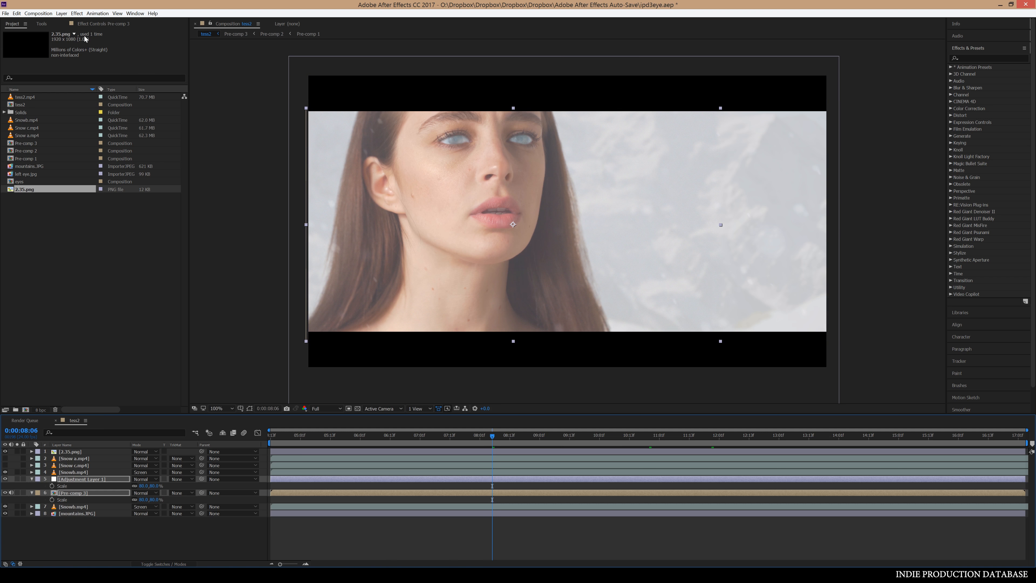
Create a new adjustment layer and place it directly beneath the 2.35.png layer.
left_click(61, 13)
mouse_move(123, 23)
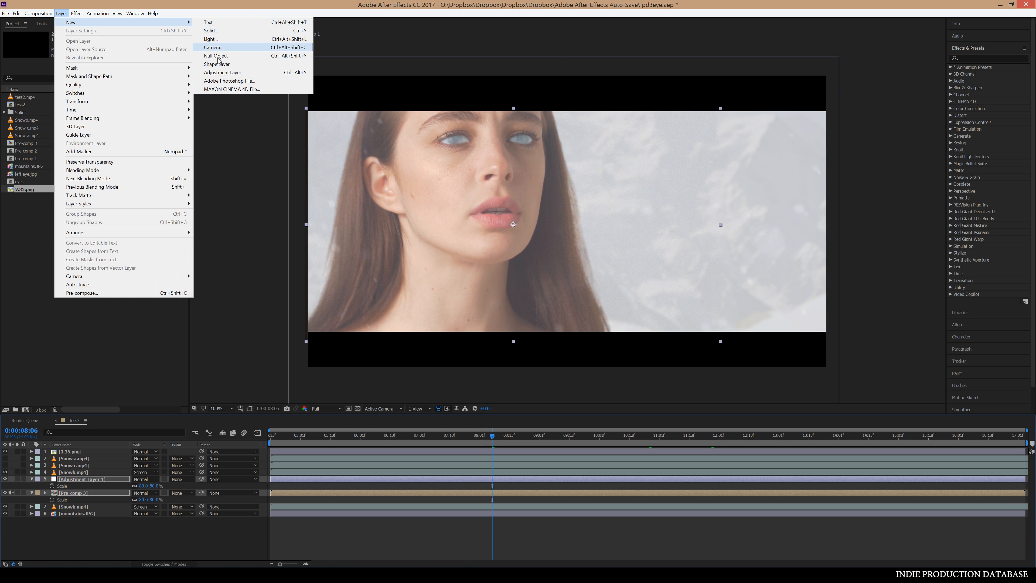
left_click(216, 73)
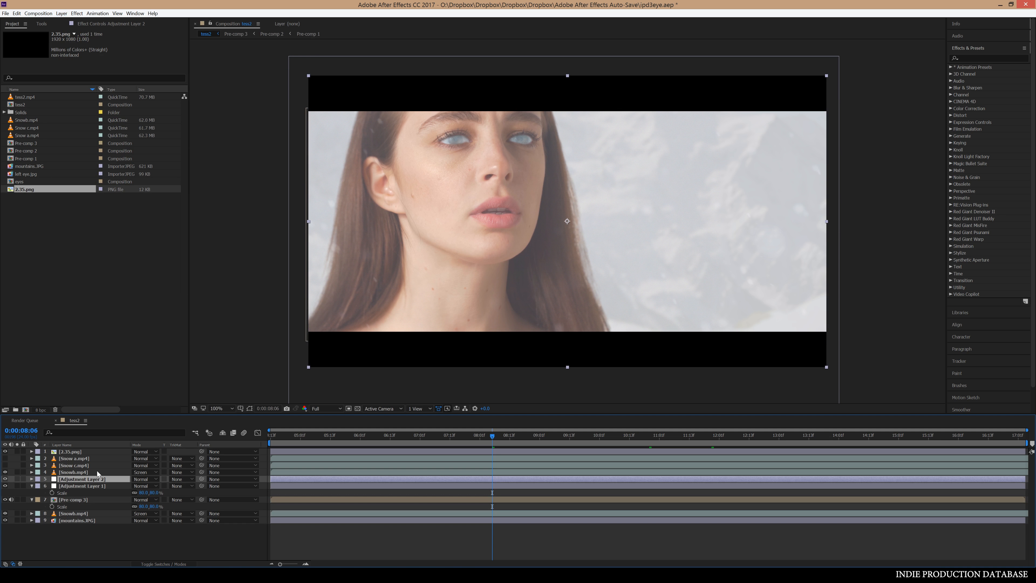
left_click_drag(95, 484, 97, 459)
Apply the FilmConvert Pro 2.1 effect to Adjustment Layer 2.
left_click(77, 13)
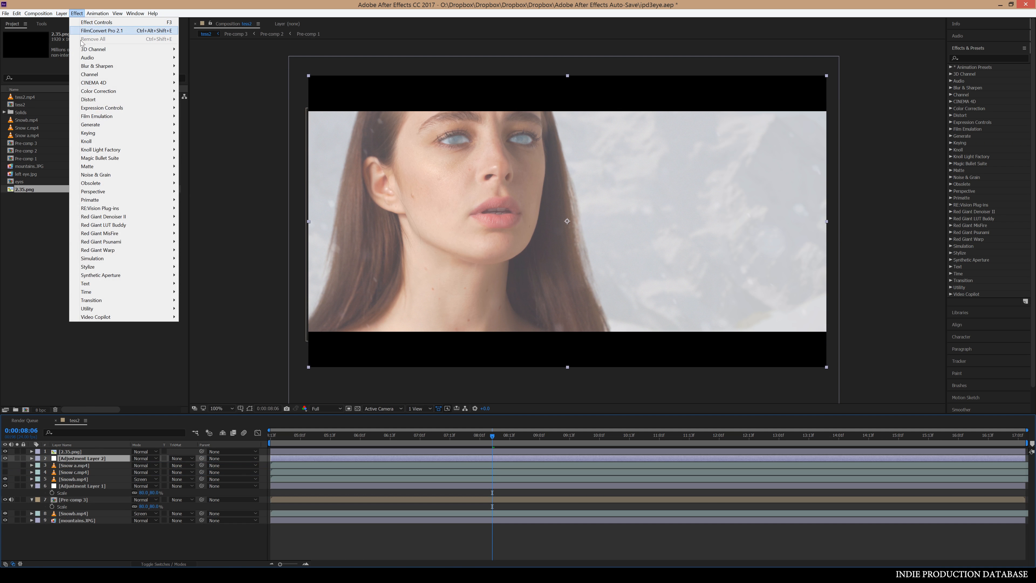
mouse_move(106, 116)
left_click(224, 118)
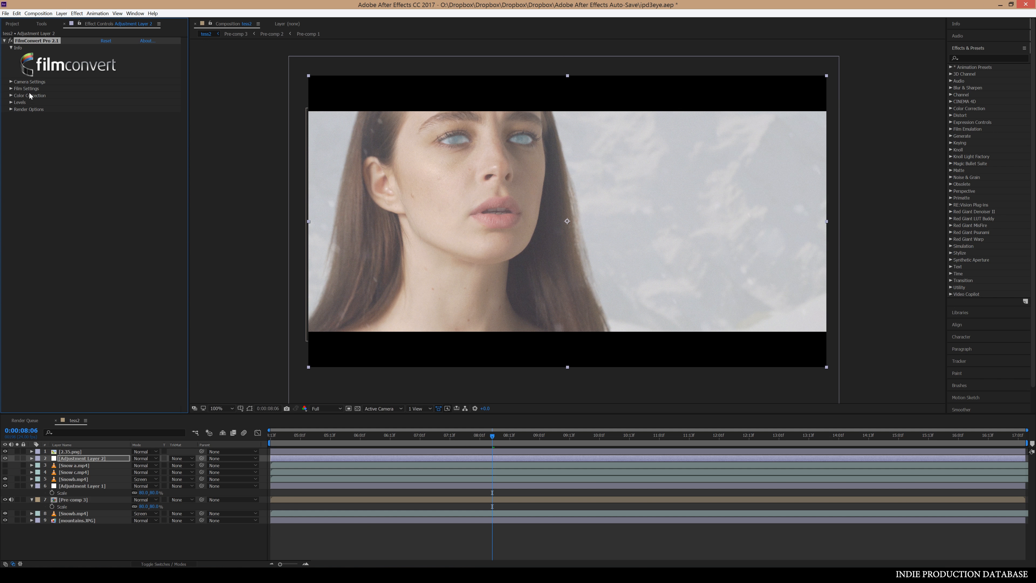
Lower FilmConvert's film grain below 100% and set its camera temperature to 5200.
left_click(11, 90)
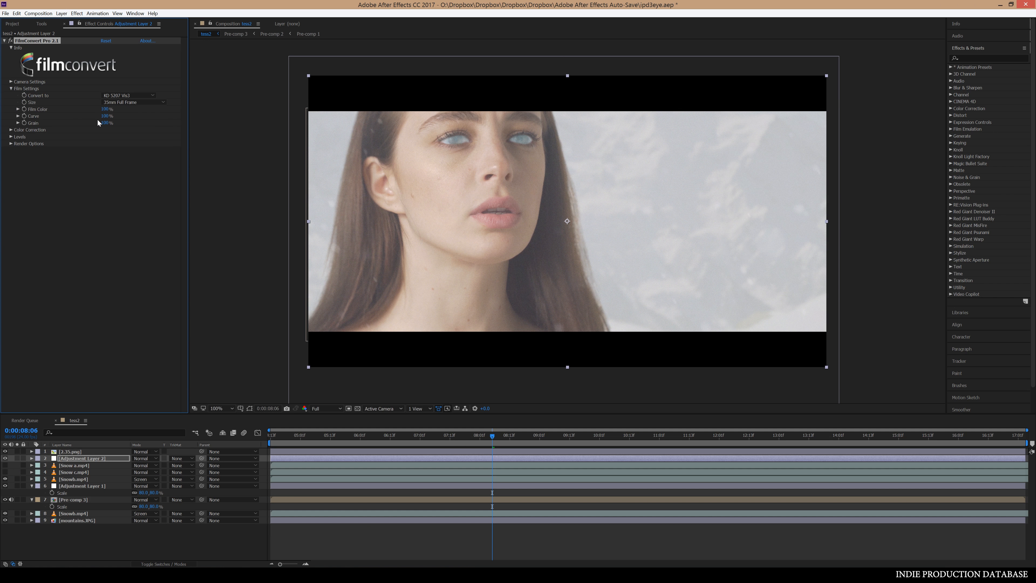
left_click_drag(98, 122, 96, 124)
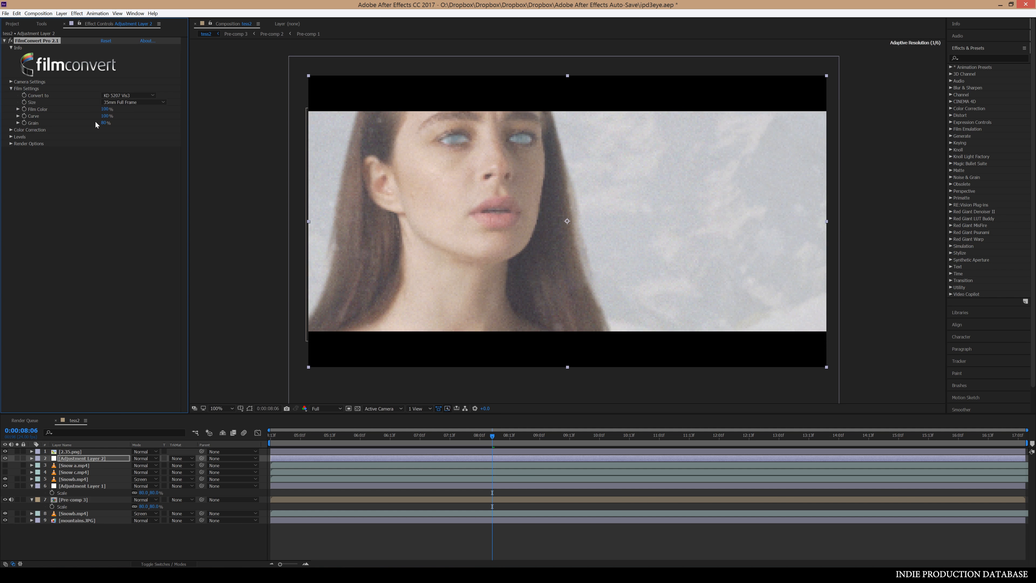
left_click(11, 82)
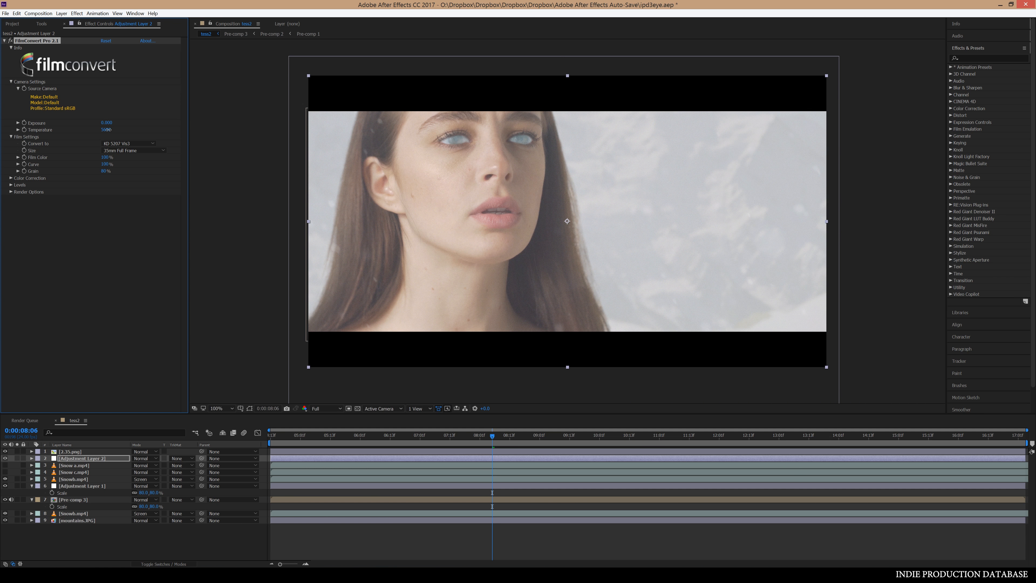
left_click_drag(107, 130, 106, 130)
Save the project.
left_click(5, 12)
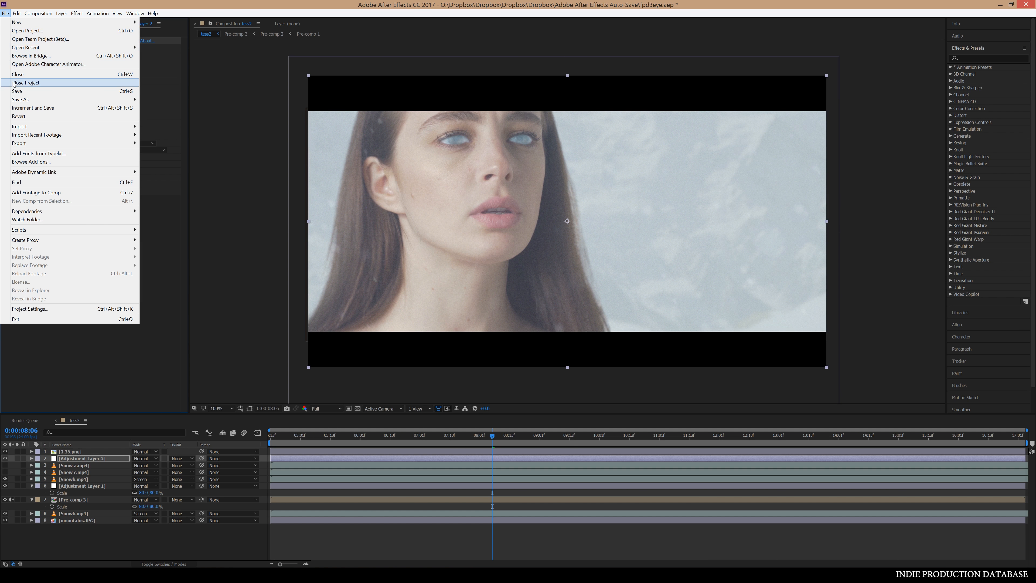
left_click(15, 92)
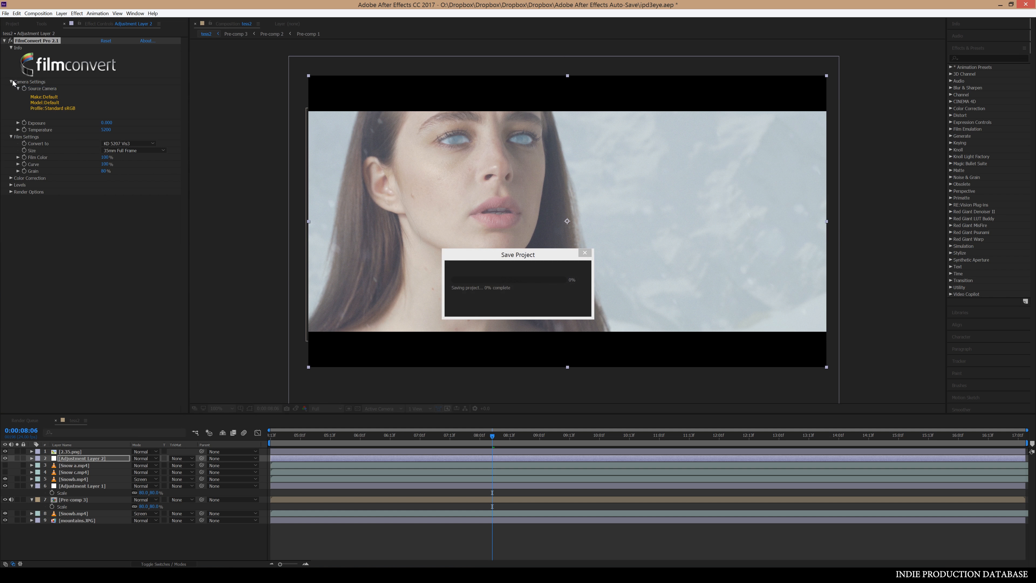
Set the project's color depth to 16 bits per channel and its working space to Rec.709 Gamma 2.4.
left_click(10, 26)
left_click(41, 409)
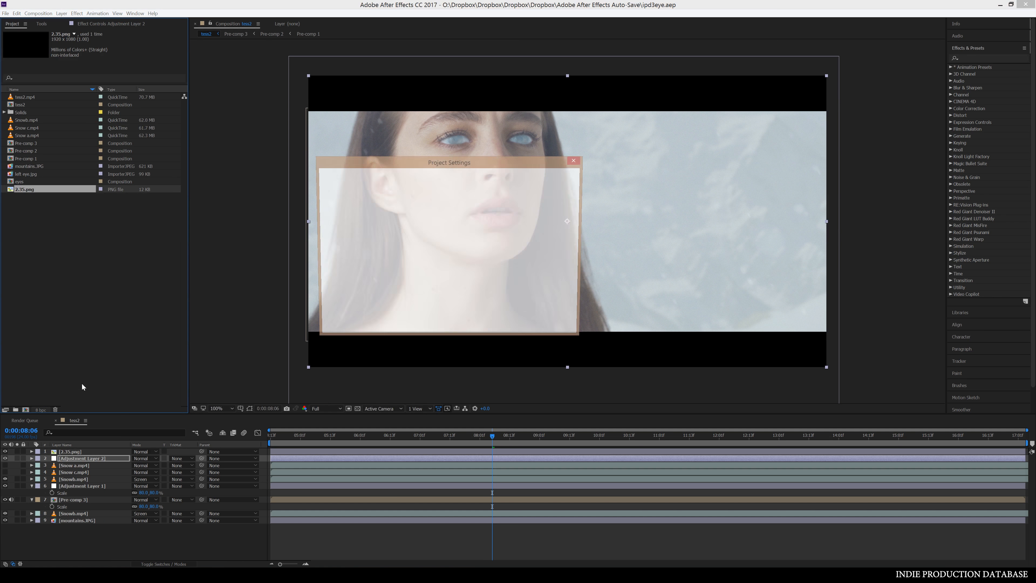
left_click(399, 194)
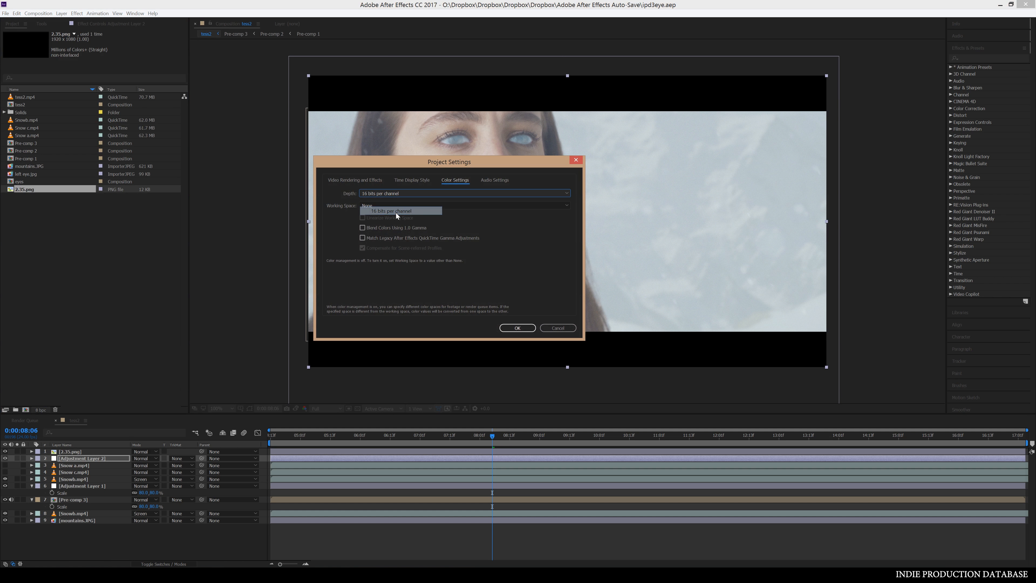
left_click(397, 211)
left_click(396, 206)
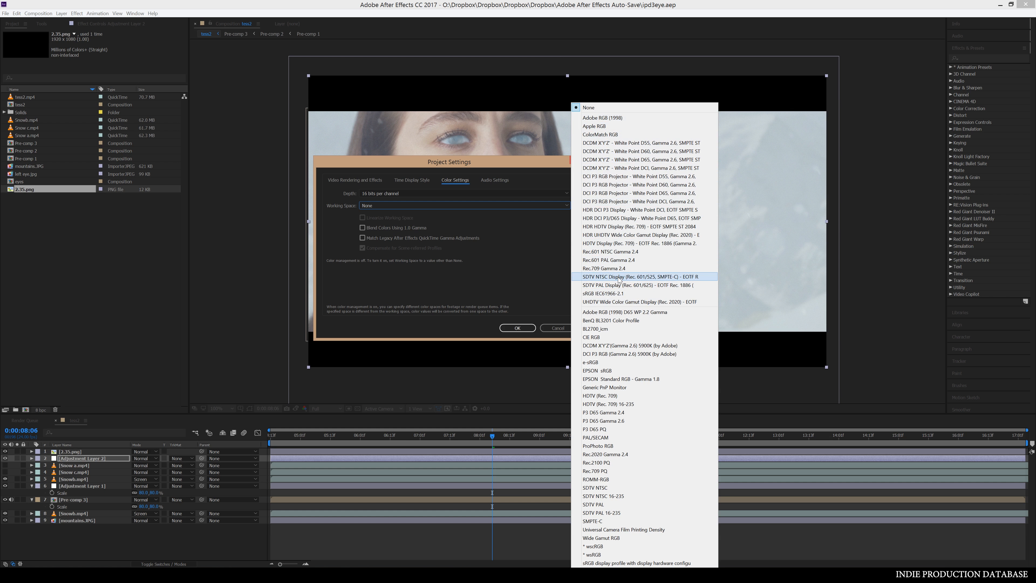
left_click(612, 270)
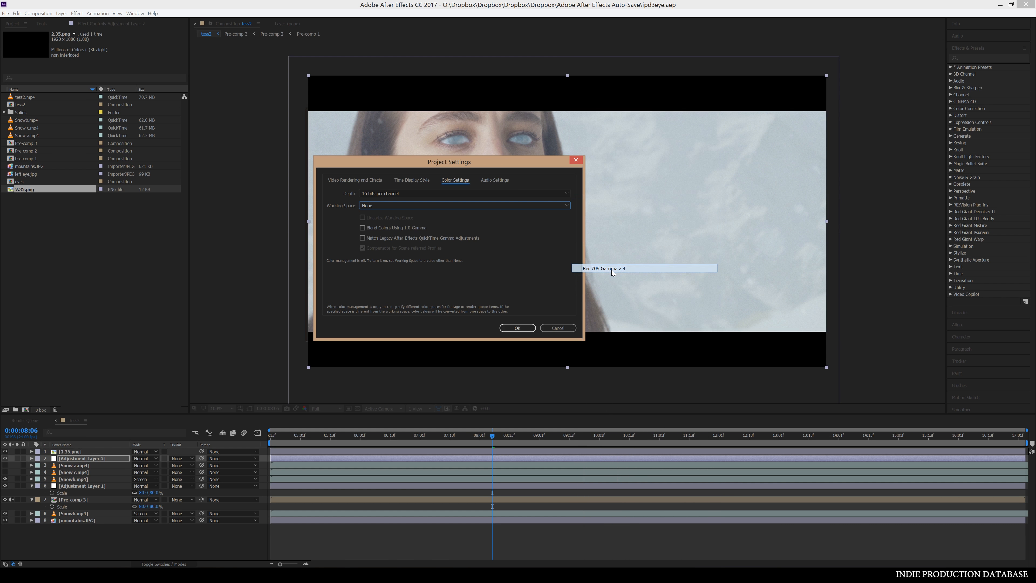
left_click(531, 327)
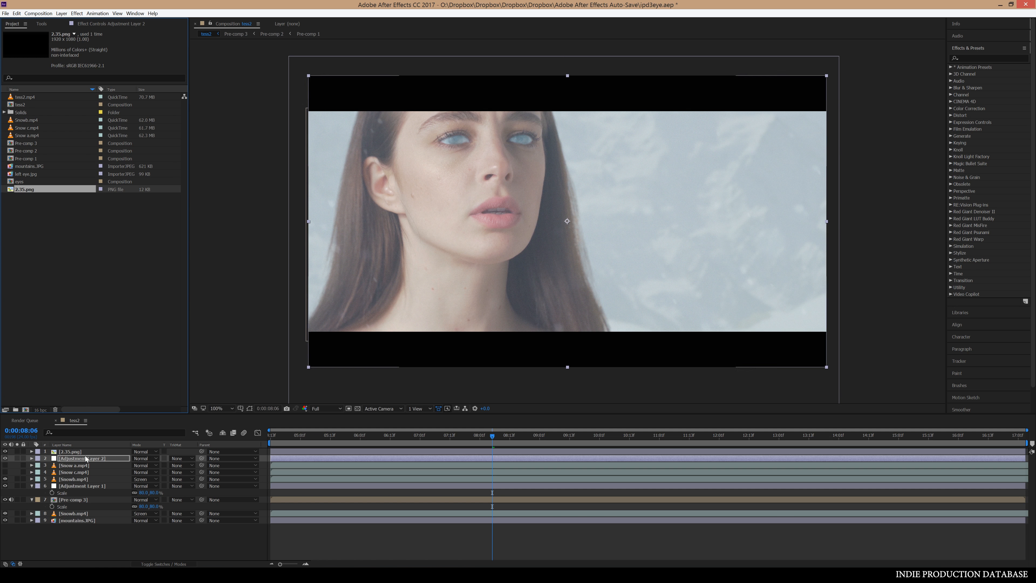
Apply the Lumetri Color effect to the Pre-comp 3 layer.
left_click(82, 500)
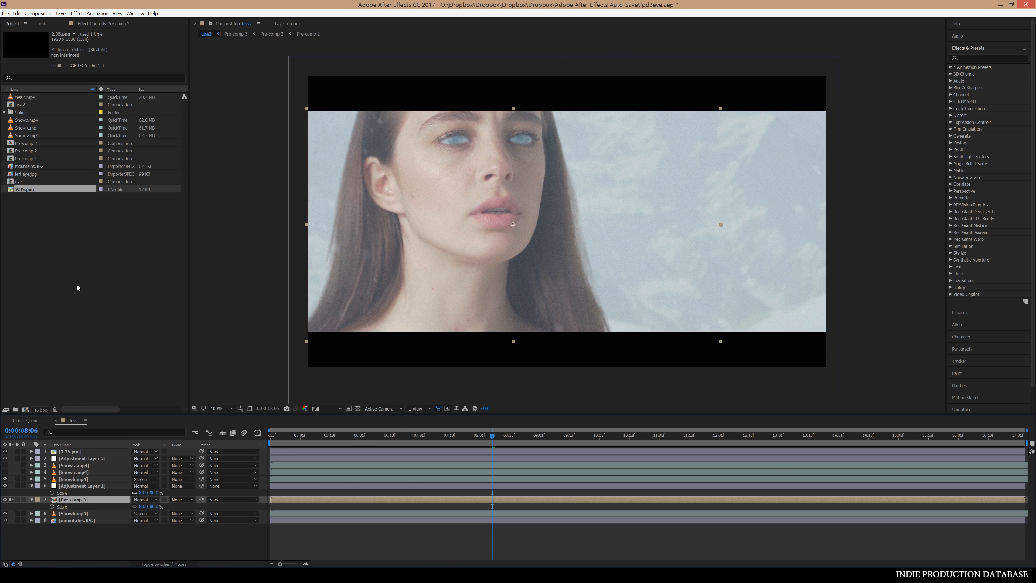
left_click(76, 13)
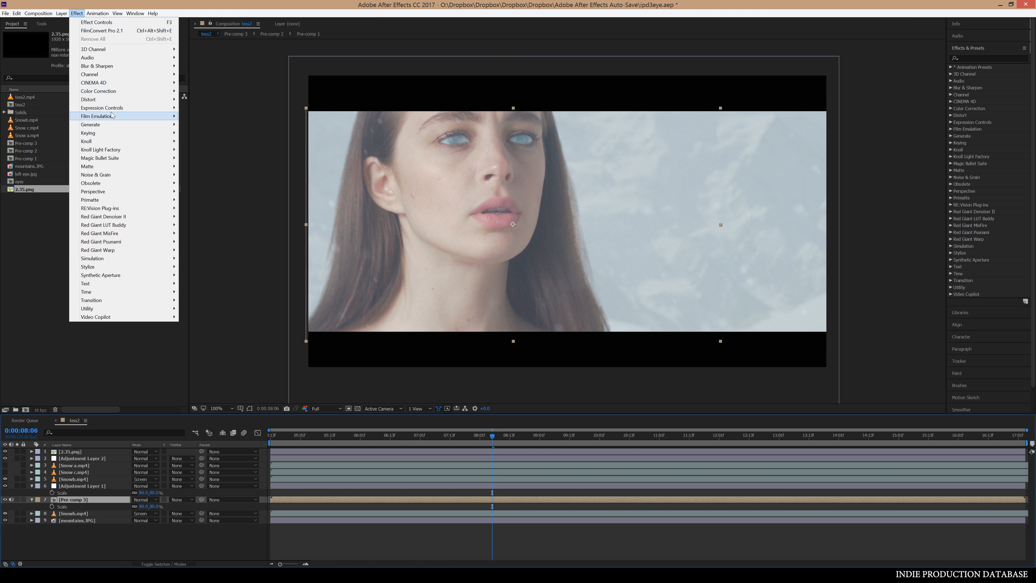
mouse_move(110, 93)
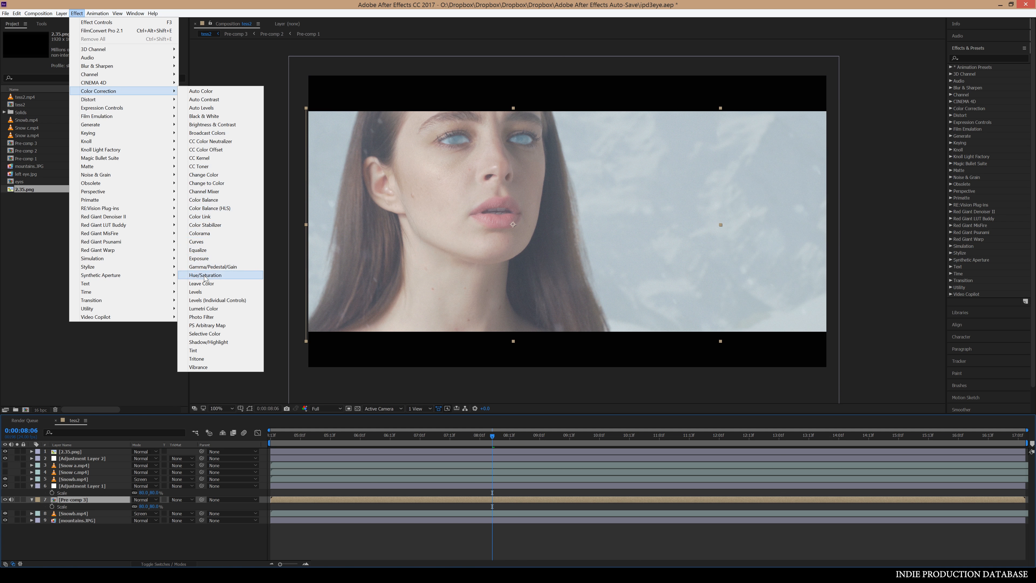
left_click(202, 308)
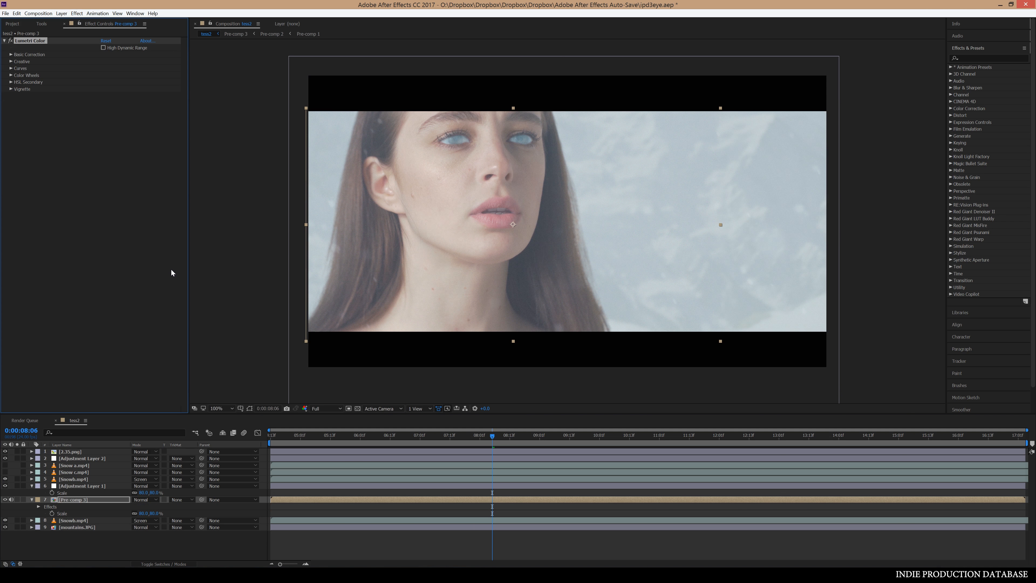
In Pre-comp 3's Lumetri basic correction, set blacks to -43, contrast to 13 and highlights to -84, and save the project.
left_click(11, 61)
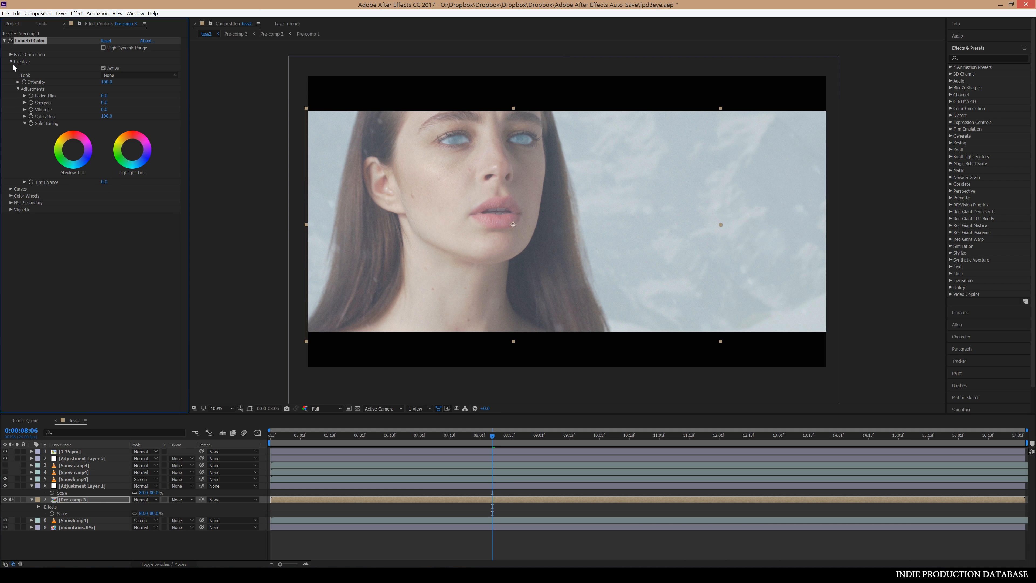
left_click(11, 55)
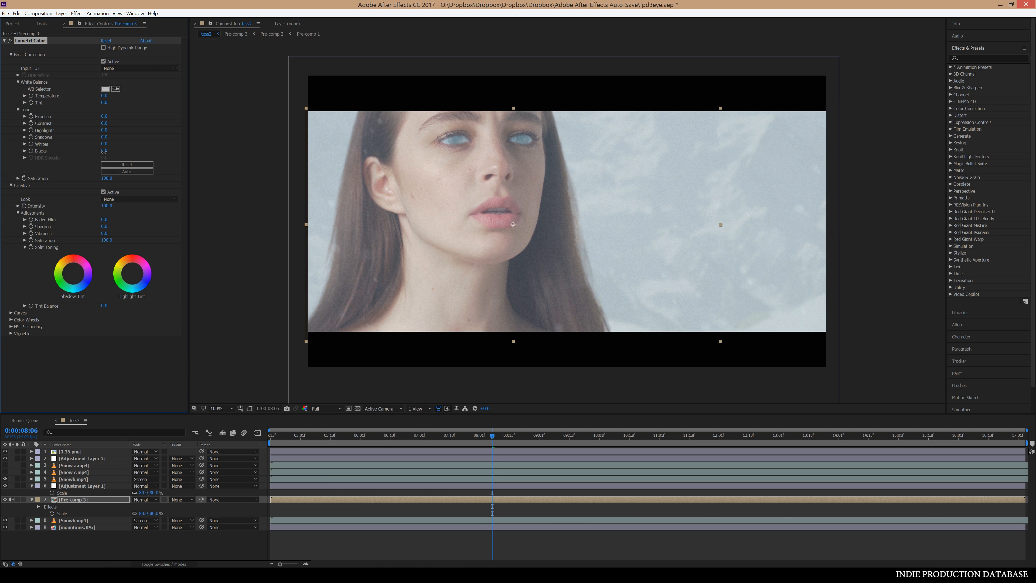
left_click_drag(104, 151, 88, 154)
left_click_drag(107, 123, 109, 123)
left_click_drag(104, 131, 74, 132)
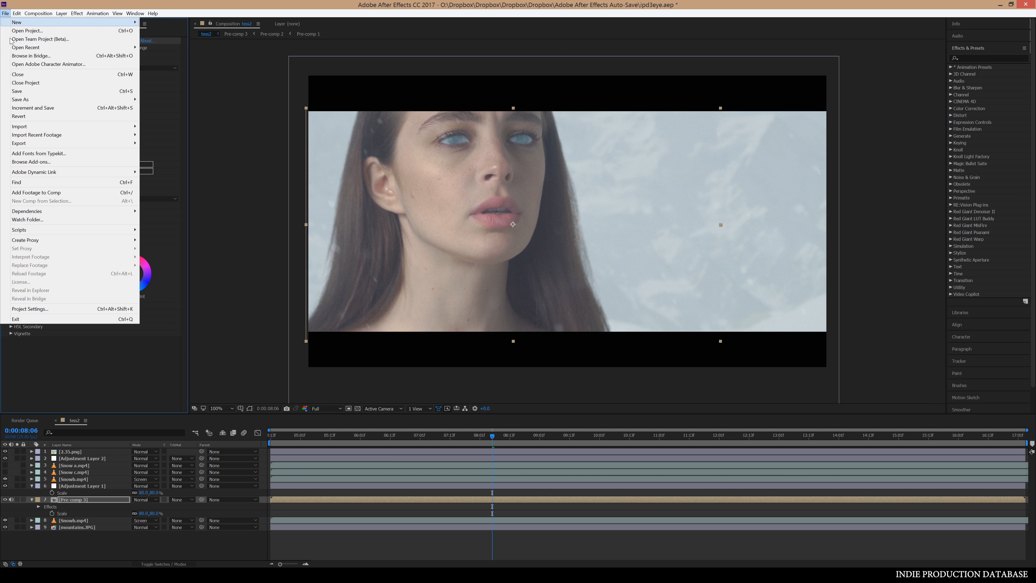
left_click(17, 91)
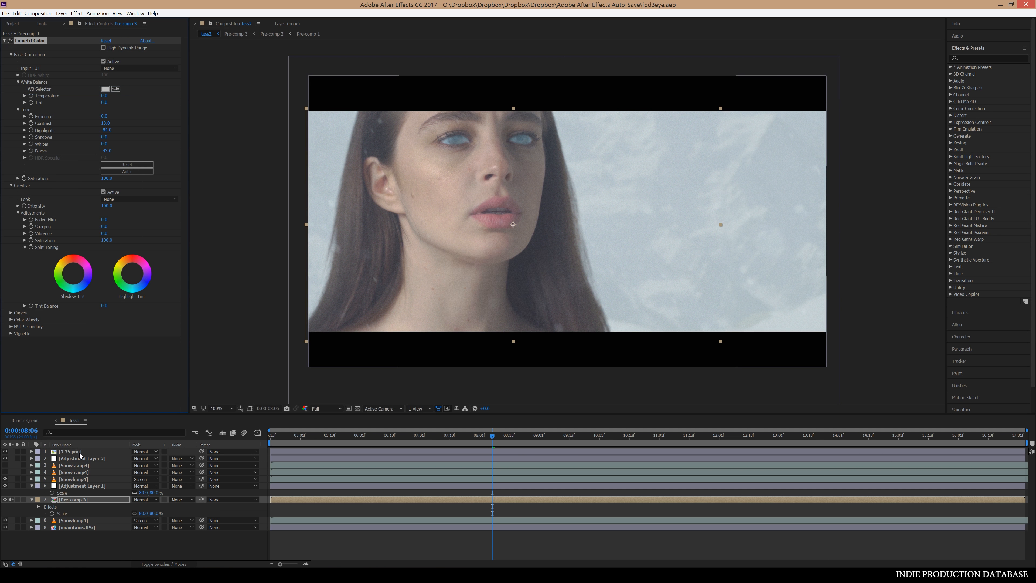
Hide Adjustment Layer 2 and disable the Lumetri Color effect on Pre-comp 3 to work on the ungraded image.
left_click(100, 459)
left_click(5, 458)
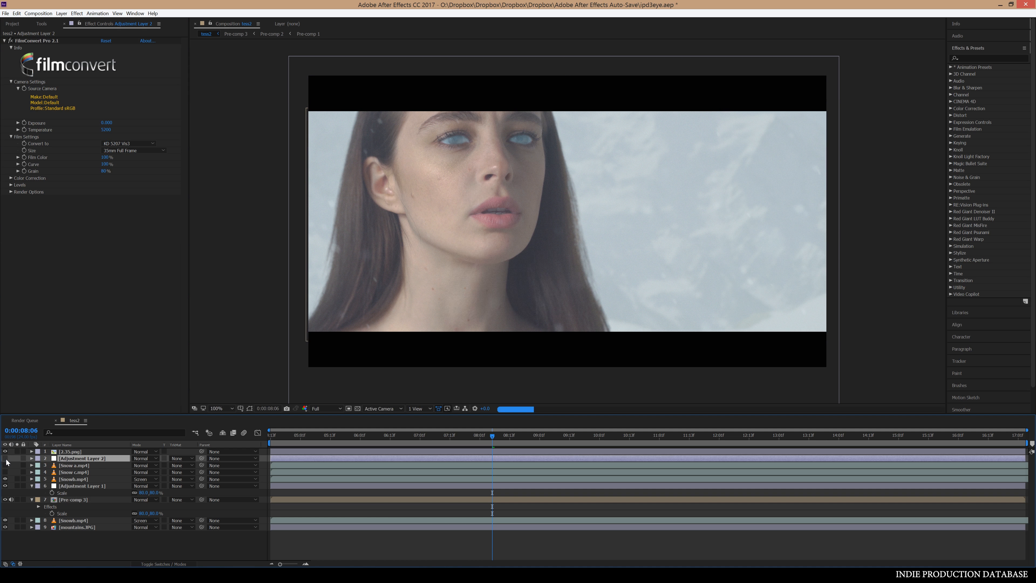
left_click(109, 500)
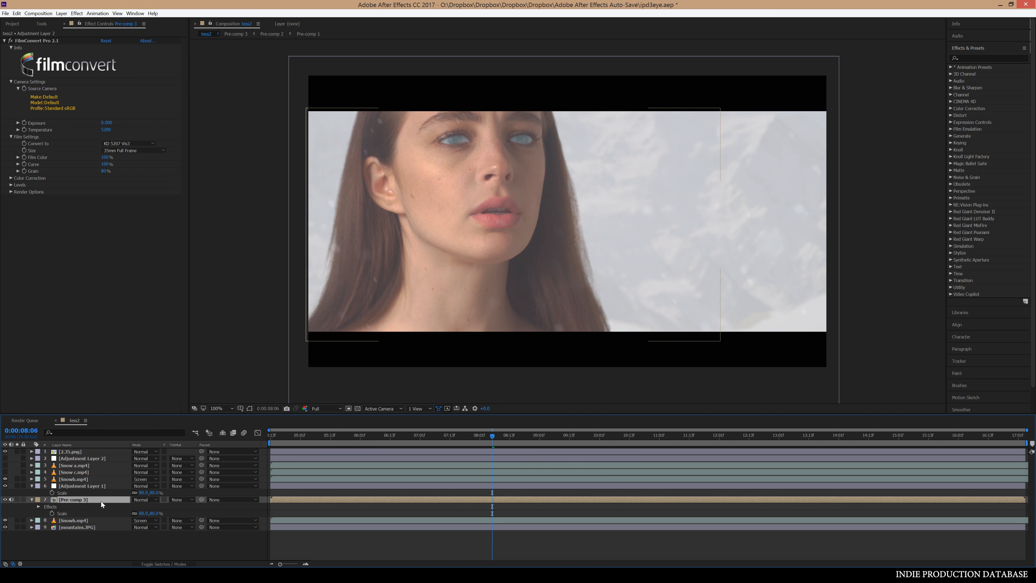
left_click(11, 43)
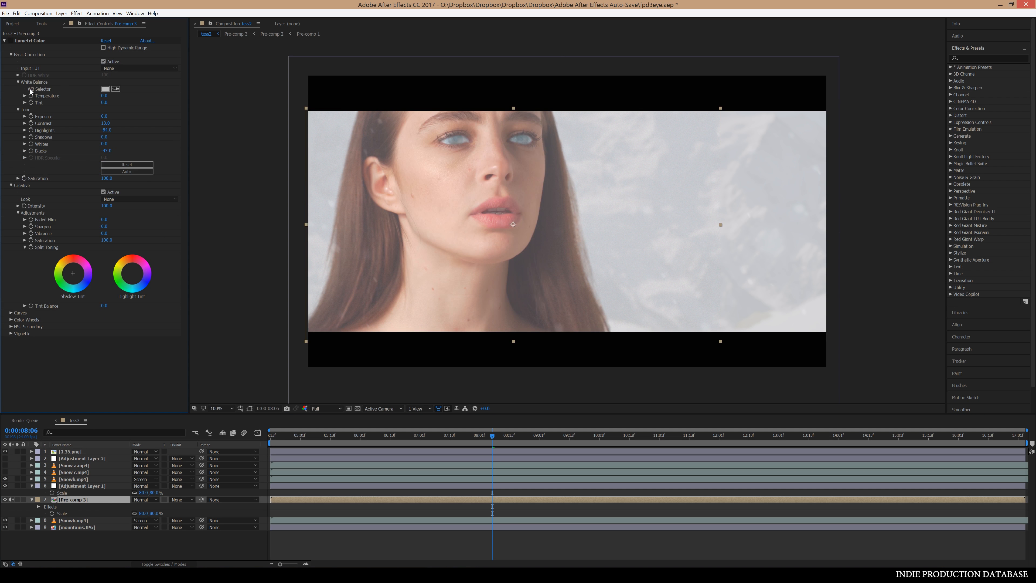
Import branches.jpg from the ipd assets folder and place it in the composition as a layer directly above Adjustment Layer 1.
left_click(11, 24)
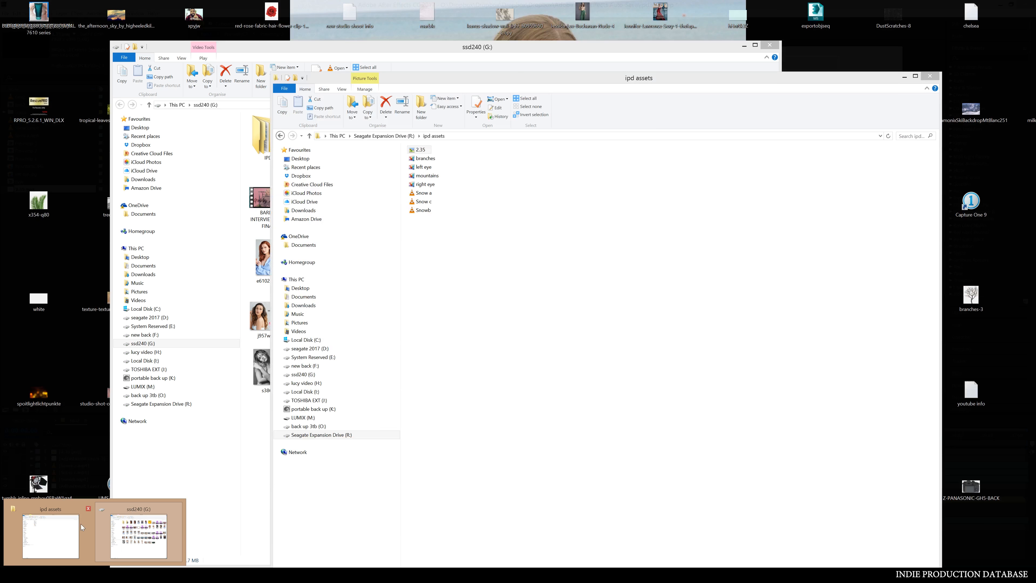
left_click(74, 527)
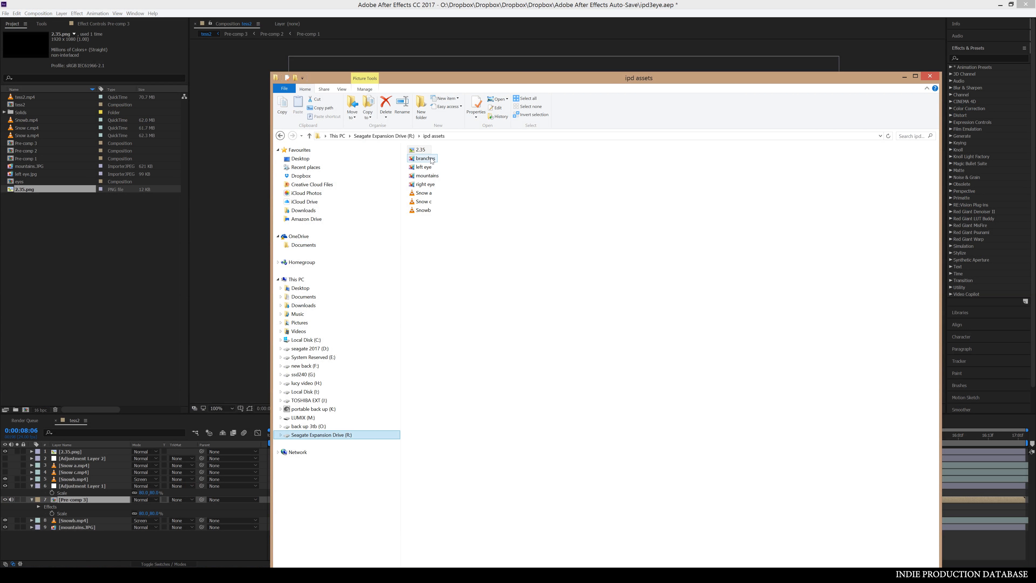
left_click_drag(432, 161, 130, 260)
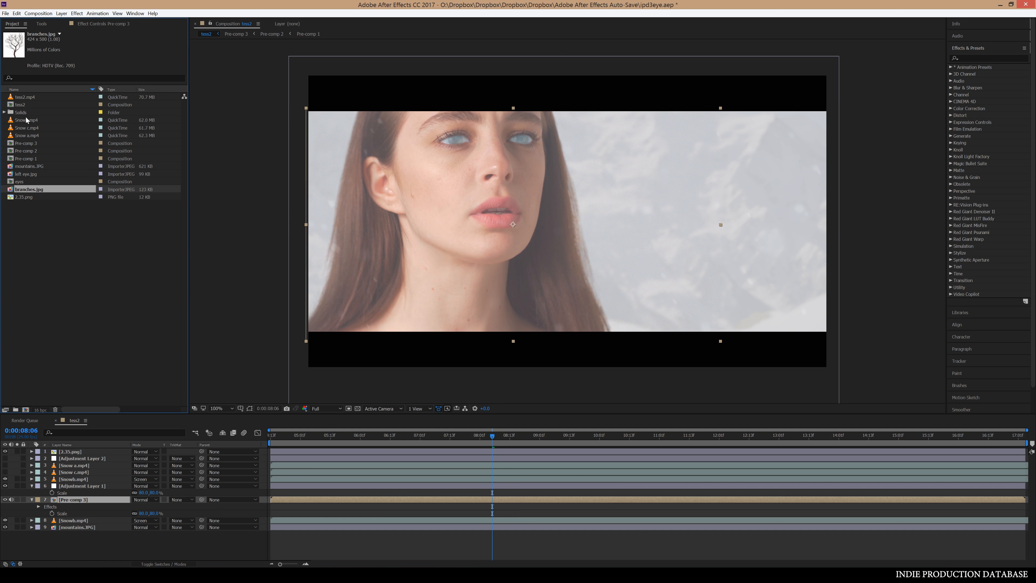
left_click_drag(54, 191, 726, 201)
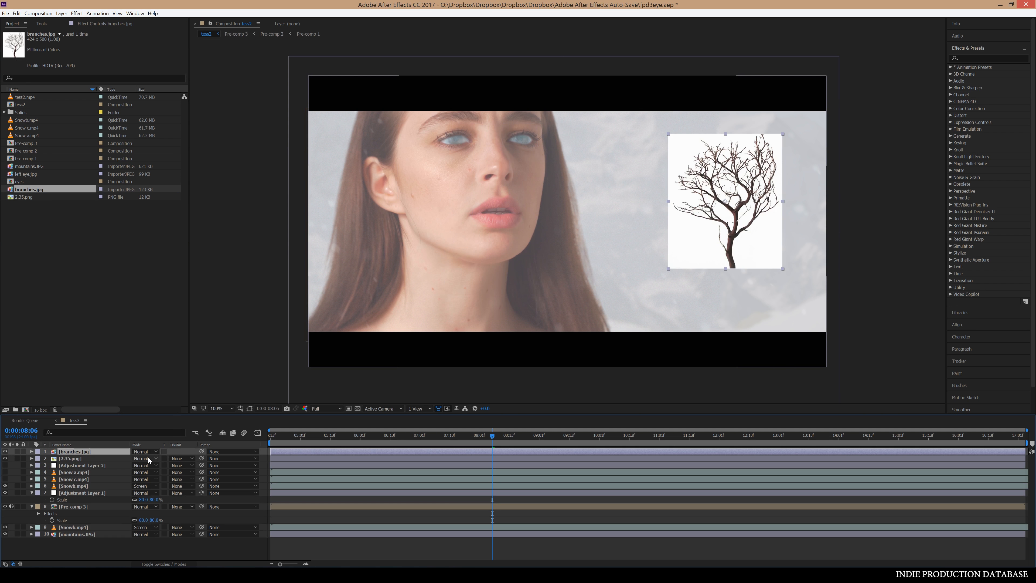
left_click_drag(67, 453, 81, 492)
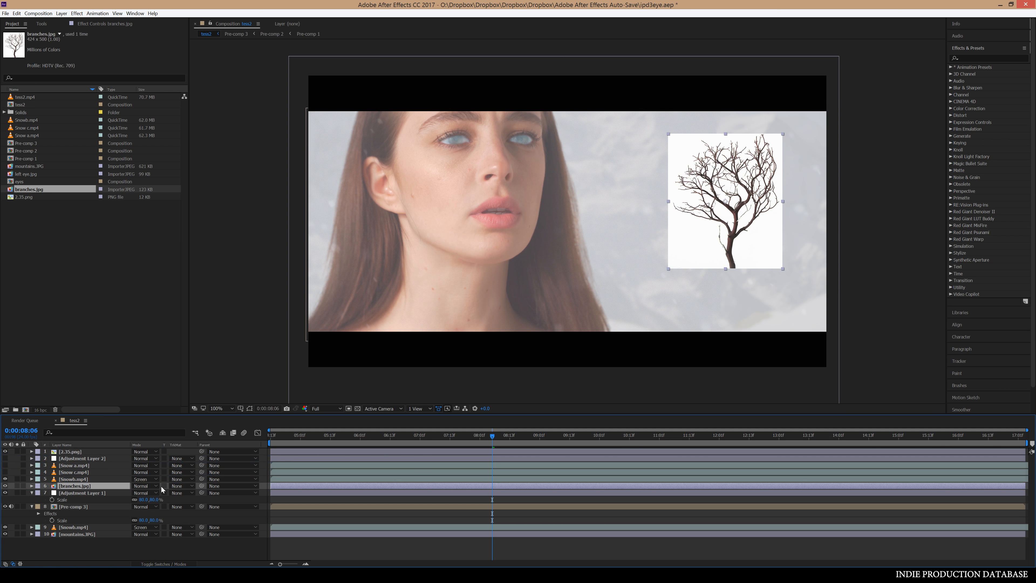
Blend branches.jpg with Multiply, scale it to about 518% and reposition it so large branches fill the sky beside the woman.
left_click(145, 486)
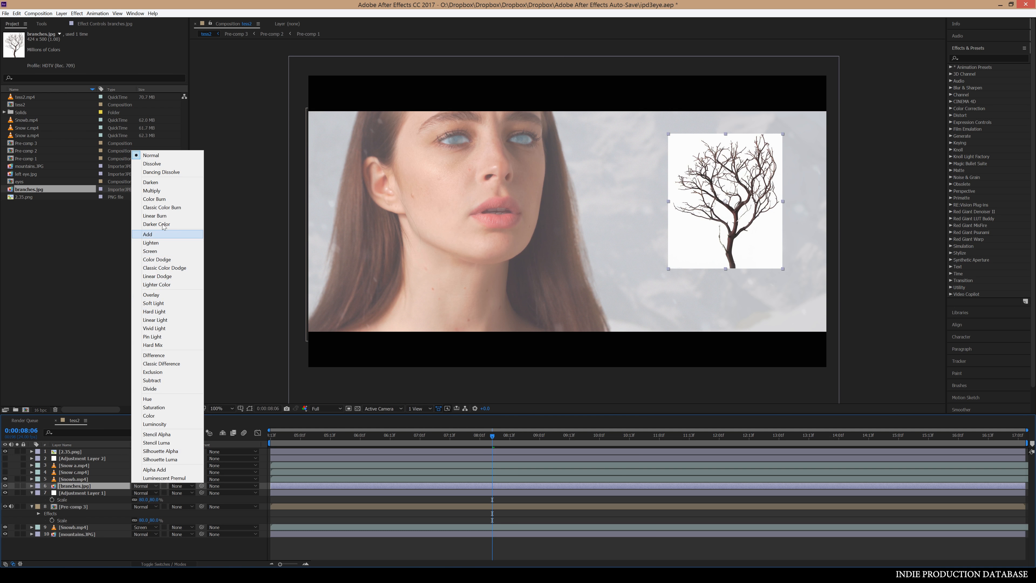
left_click(151, 191)
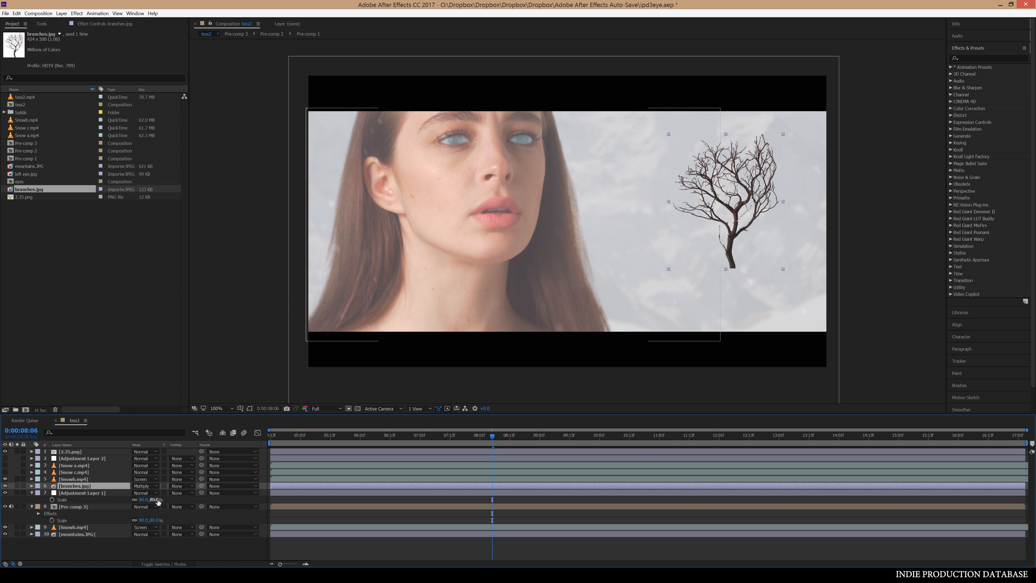
key("s")
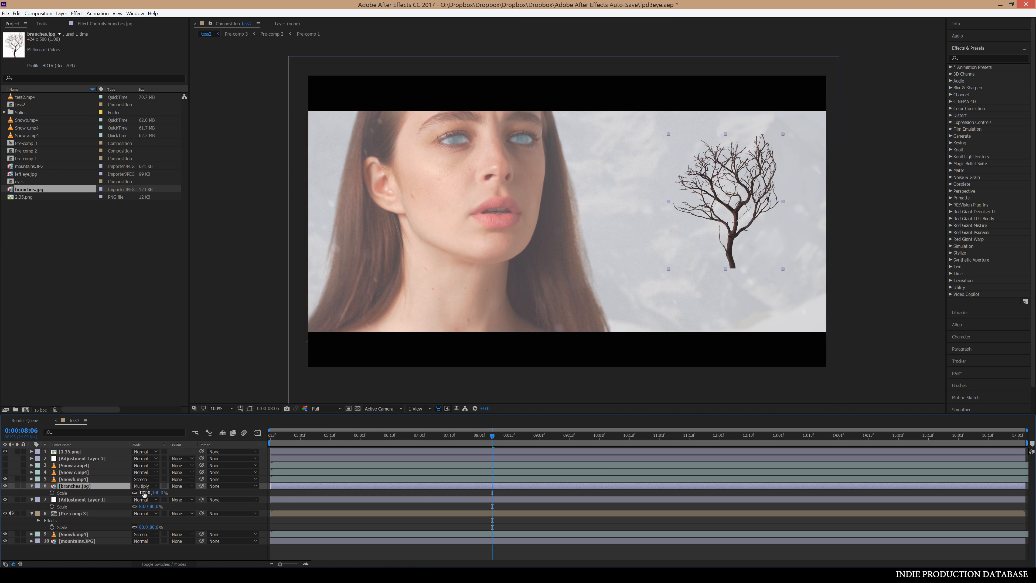
left_click_drag(143, 494, 306, 479)
left_click_drag(606, 241, 612, 87)
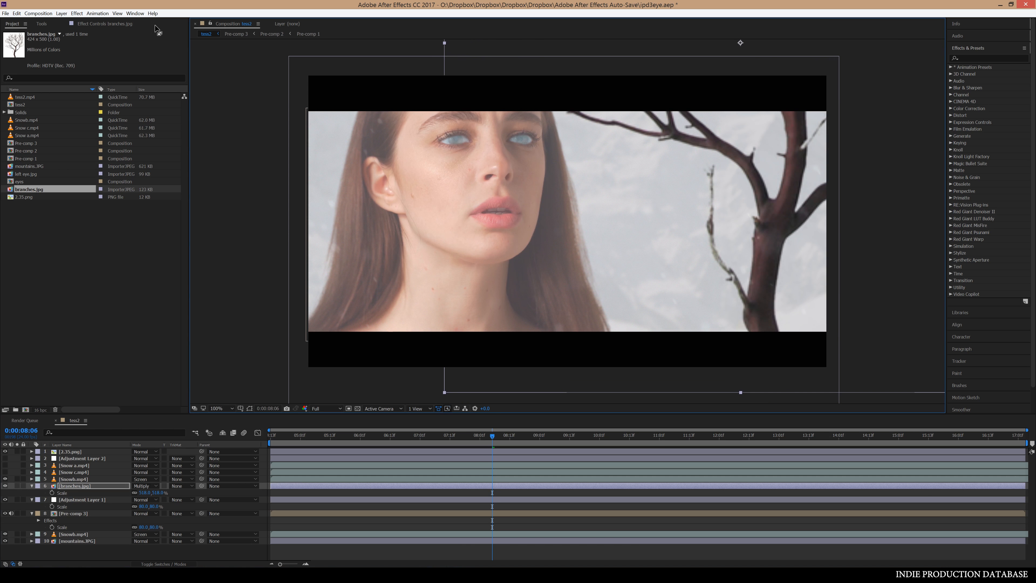
Apply Gaussian Blur to branches.jpg and raise its blurriness until the branches look heavily out of focus.
left_click(77, 13)
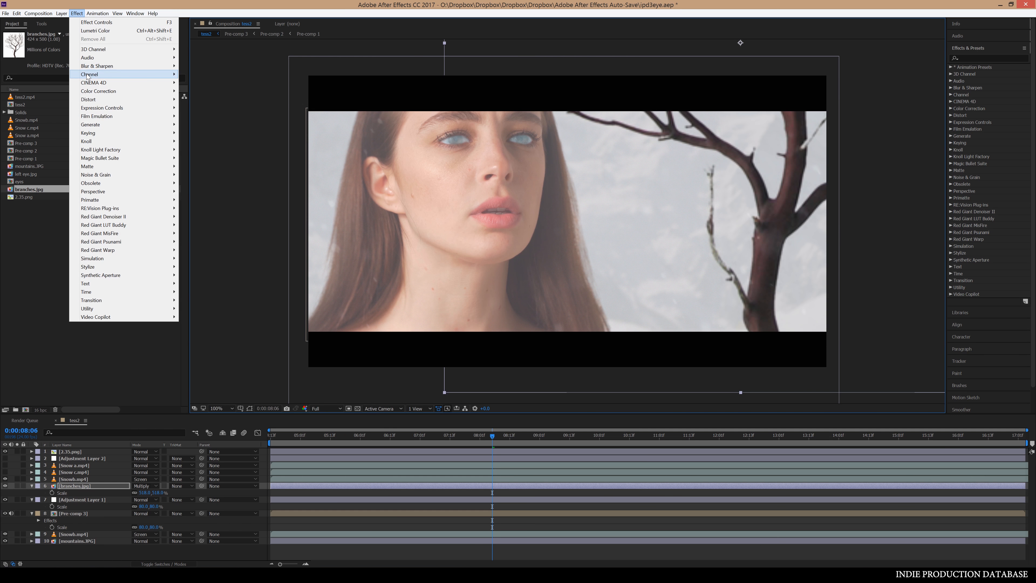
mouse_move(92, 66)
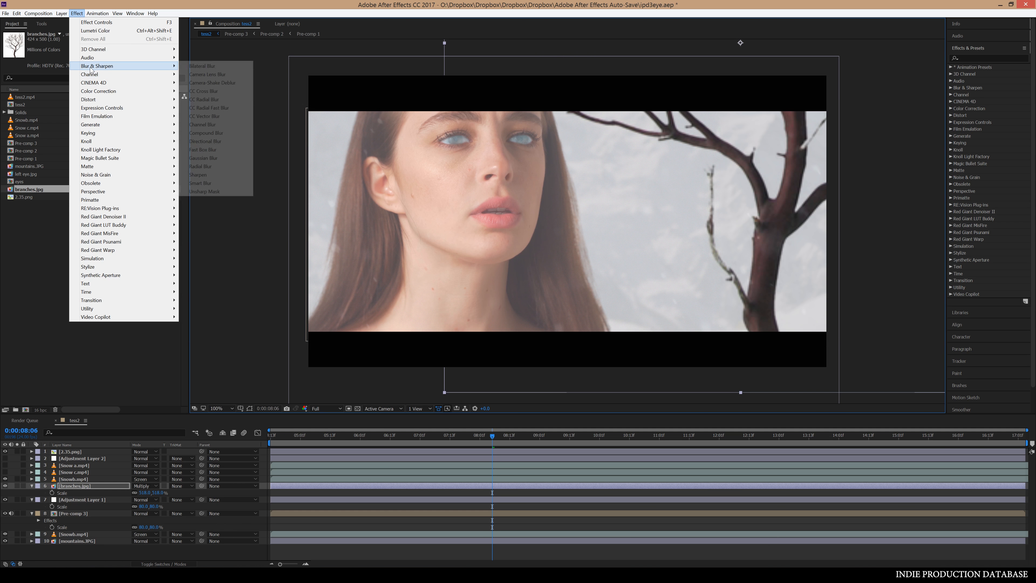
left_click(213, 158)
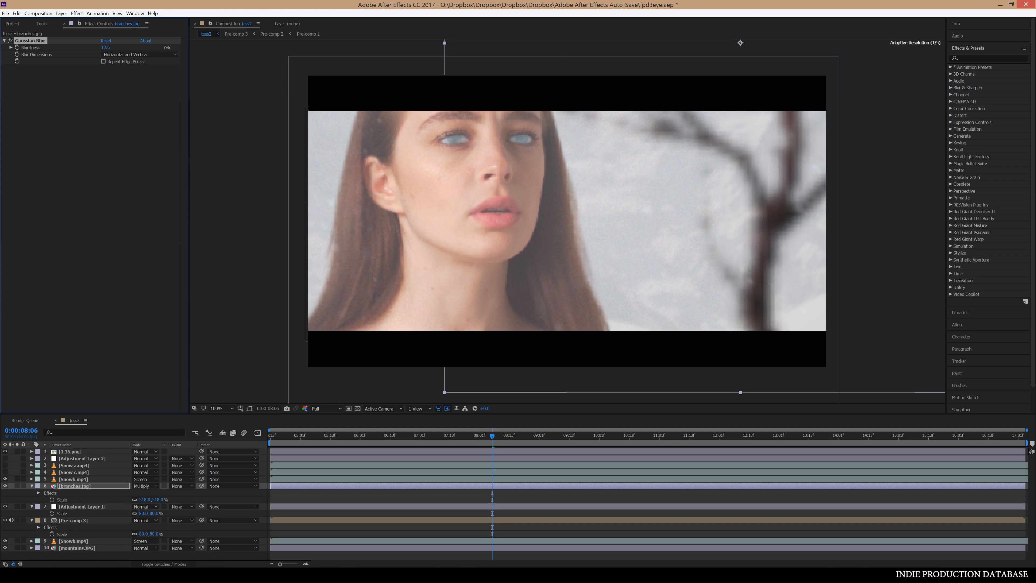
left_click_drag(106, 48, 235, 46)
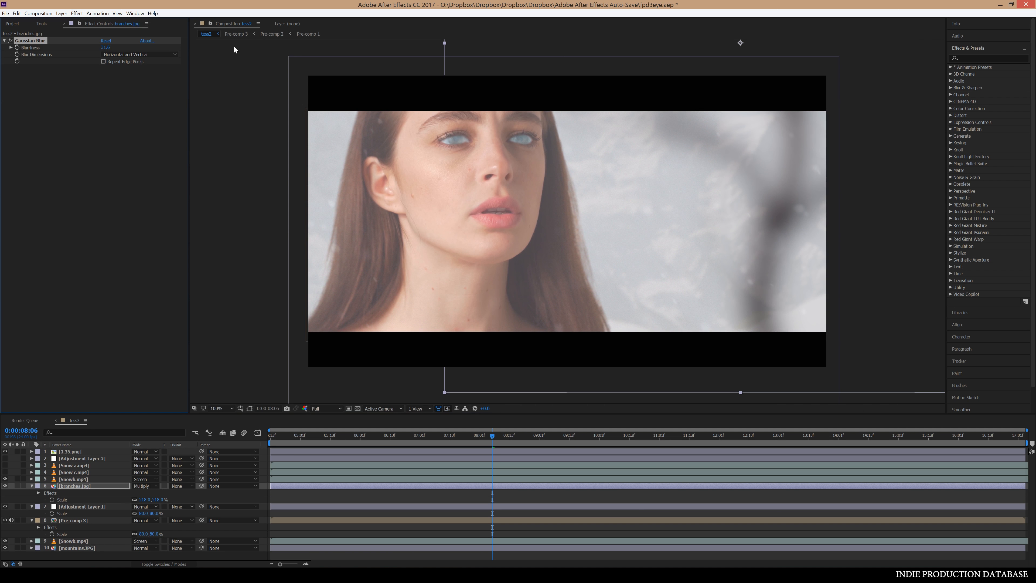
left_click_drag(105, 47, 91, 47)
Add the Noise effect to branches.jpg and set its amount of noise to 3%.
left_click(77, 13)
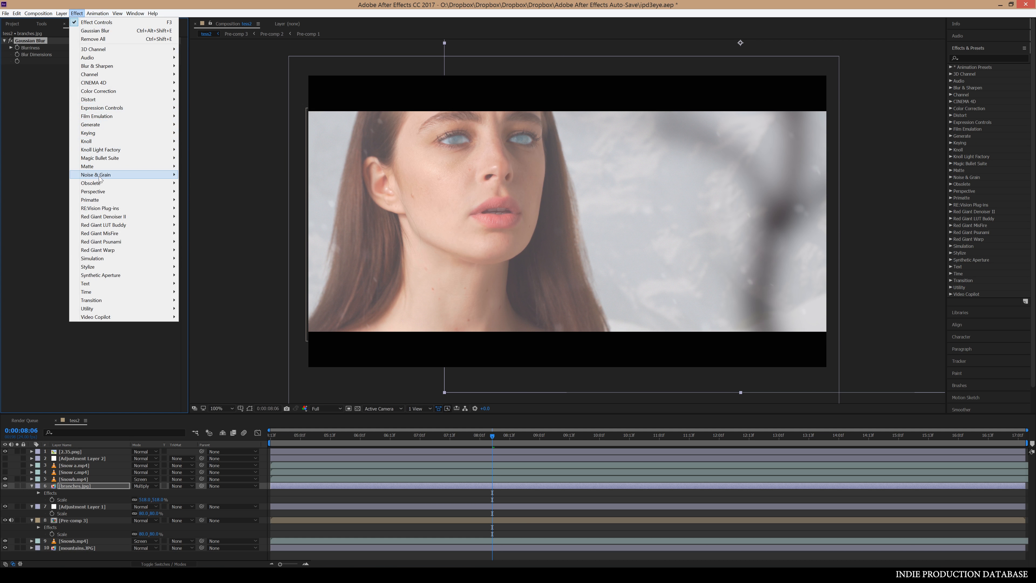
mouse_move(163, 175)
left_click(204, 218)
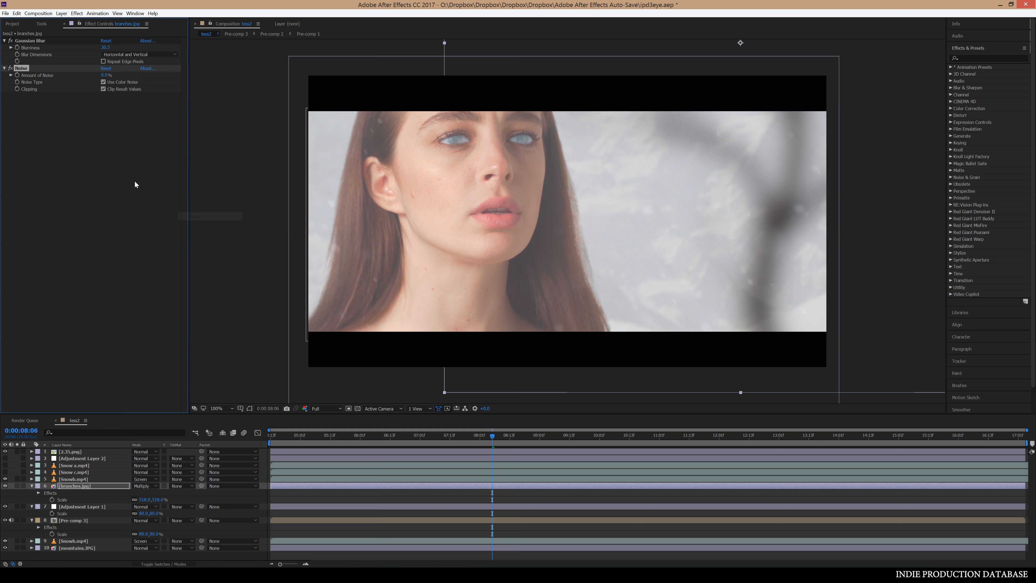
left_click(107, 75)
type("5")
key("Return")
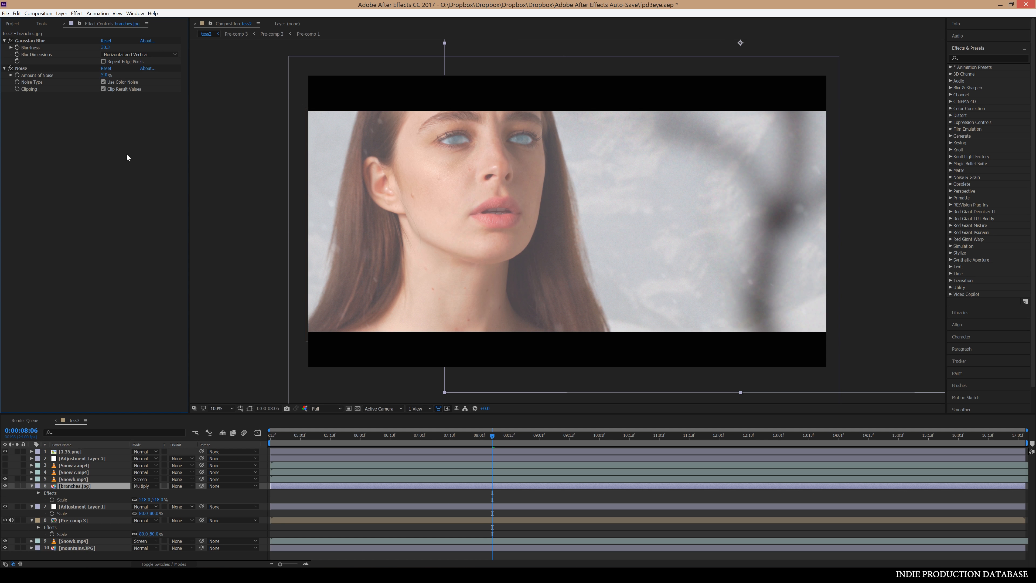
left_click(105, 76)
type("3")
key("Return")
Duplicate the branches.jpg layer and move the copy to the opposite side of the frame, behind the woman's hair.
left_click(82, 484)
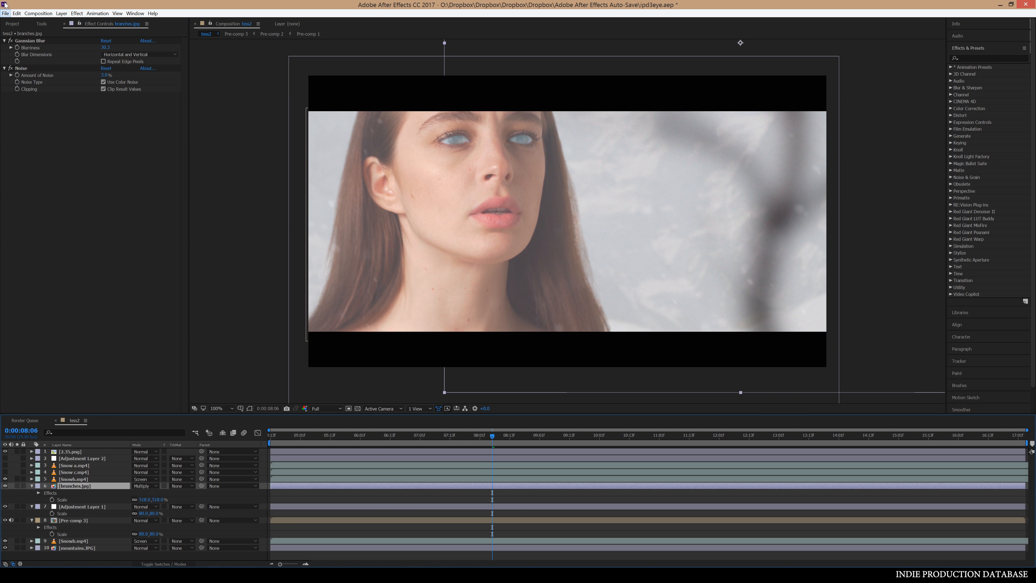
left_click(17, 13)
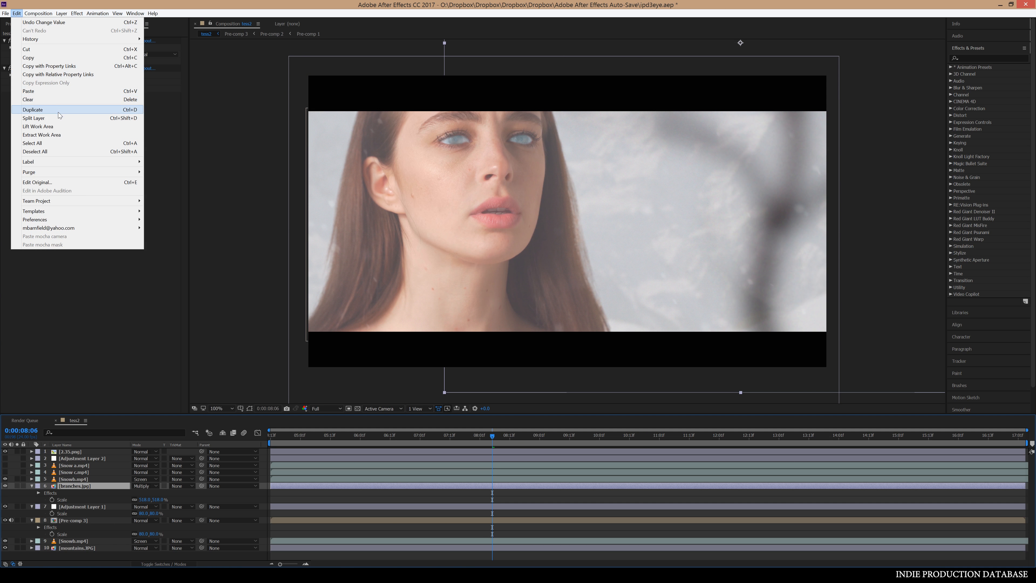
left_click(33, 109)
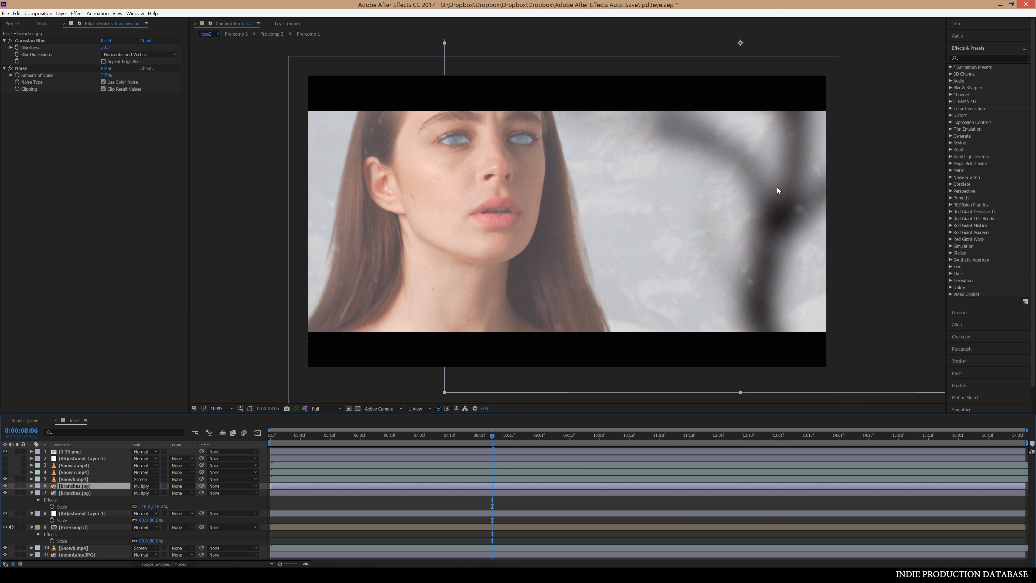
left_click_drag(777, 187, 171, 332)
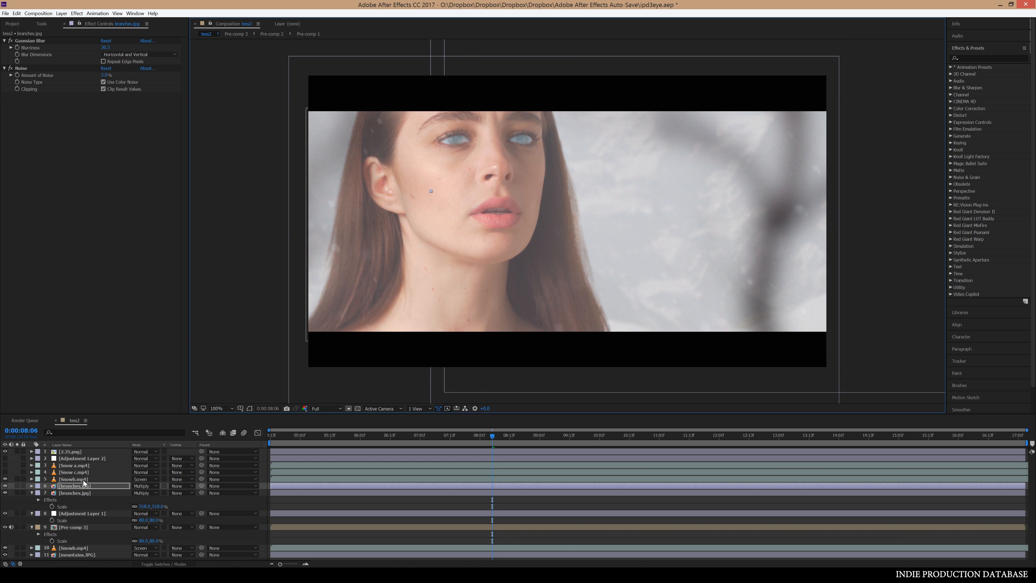
Show Adjustment Layer 2 again and re-enable the Lumetri Color effect on Pre-comp 3.
left_click(5, 459)
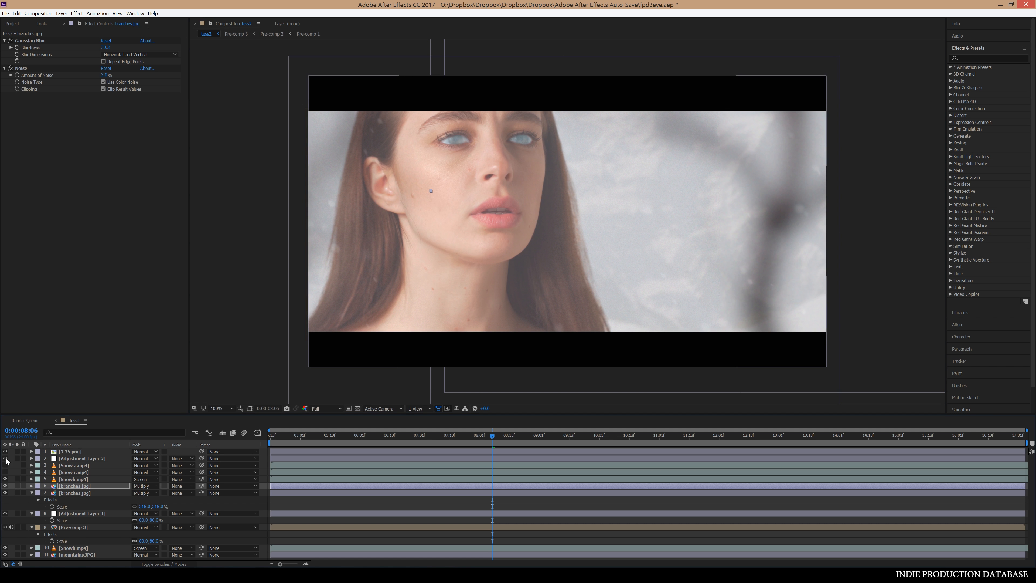
left_click(78, 528)
left_click(10, 41)
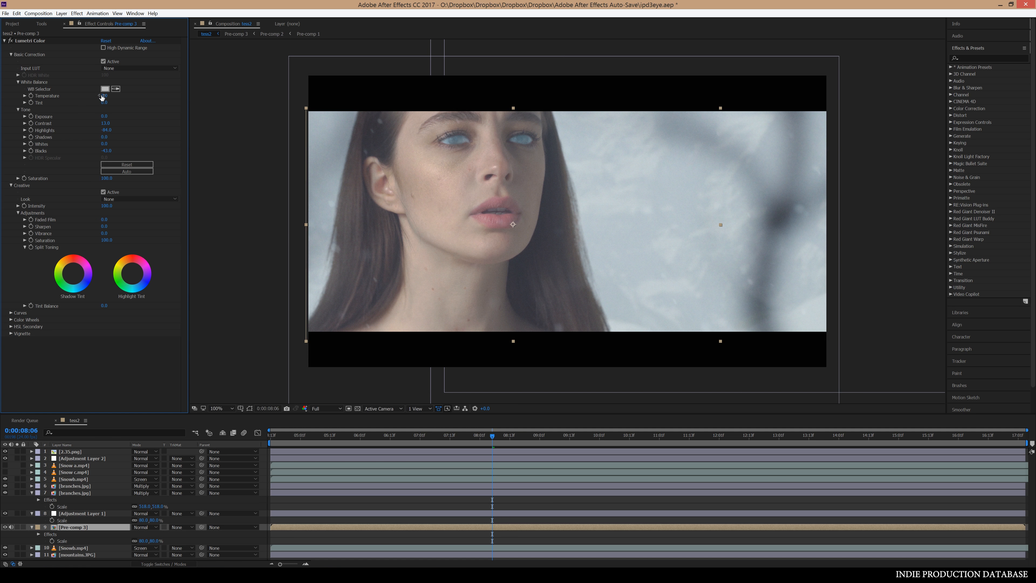
Cool the Lumetri Color temperature on Pre-comp 3 slightly and raise its tonal shadows to 14.
left_click_drag(100, 96, 96, 94)
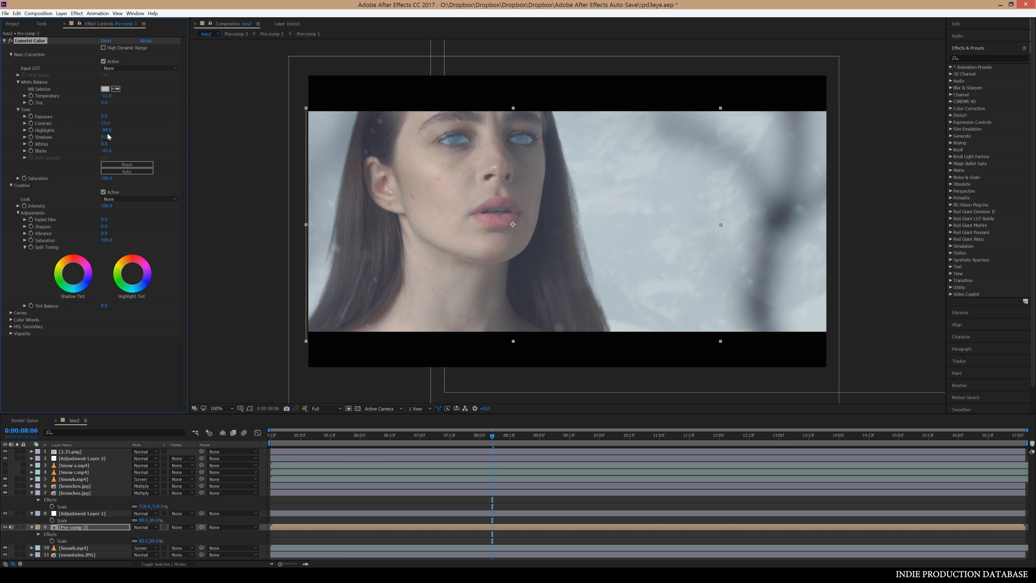
left_click_drag(107, 137, 112, 137)
Open Lumetri Color's color wheels and shift the Shadows and Highlights wheels slightly off center.
left_click(12, 320)
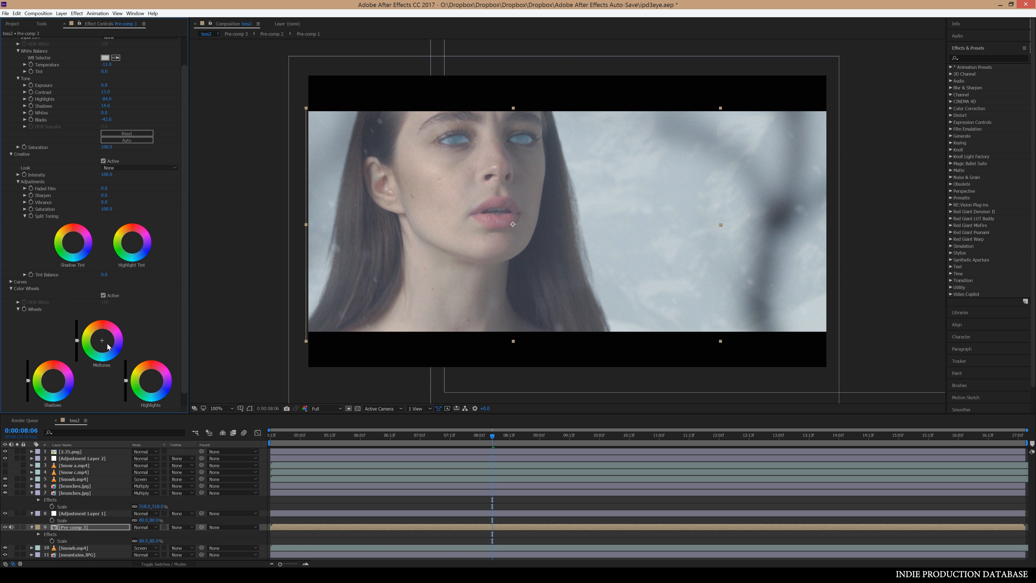
left_click_drag(53, 381, 52, 382)
left_click_drag(151, 381, 149, 380)
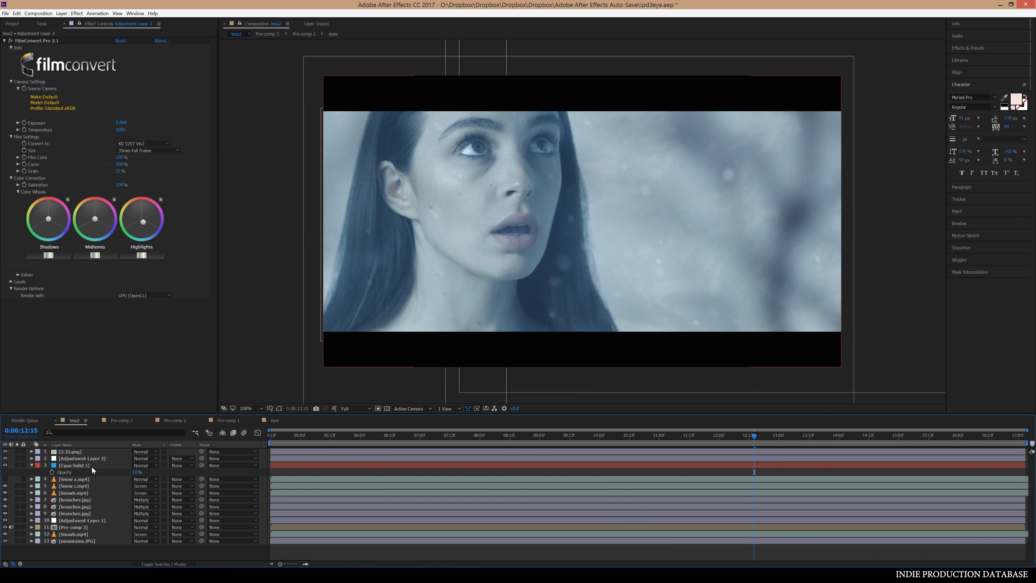
Toggle the visibility of Cyan Solid 1 off and on to compare the composite with and without its tint.
left_click(92, 467)
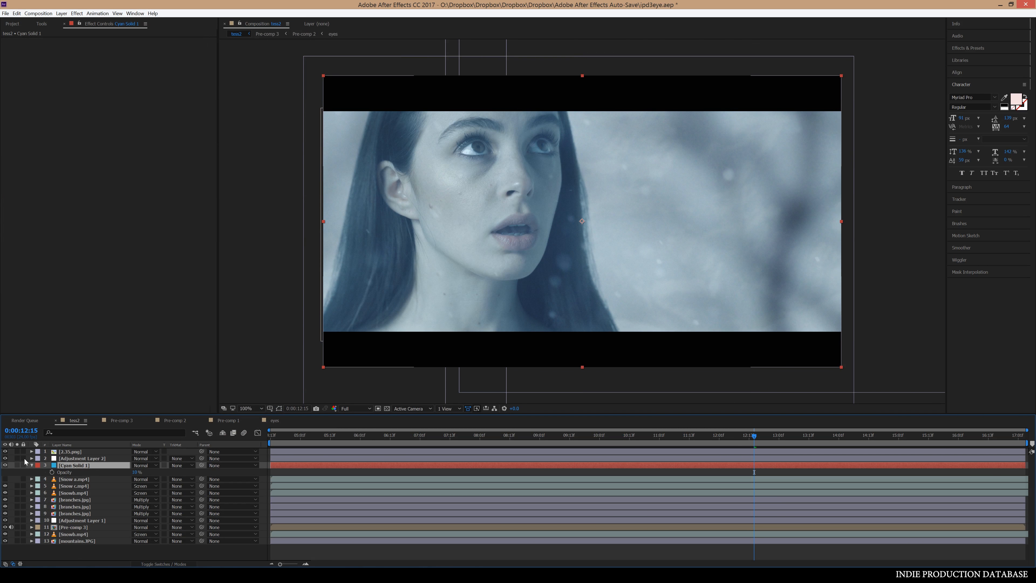
left_click(5, 466)
left_click(5, 465)
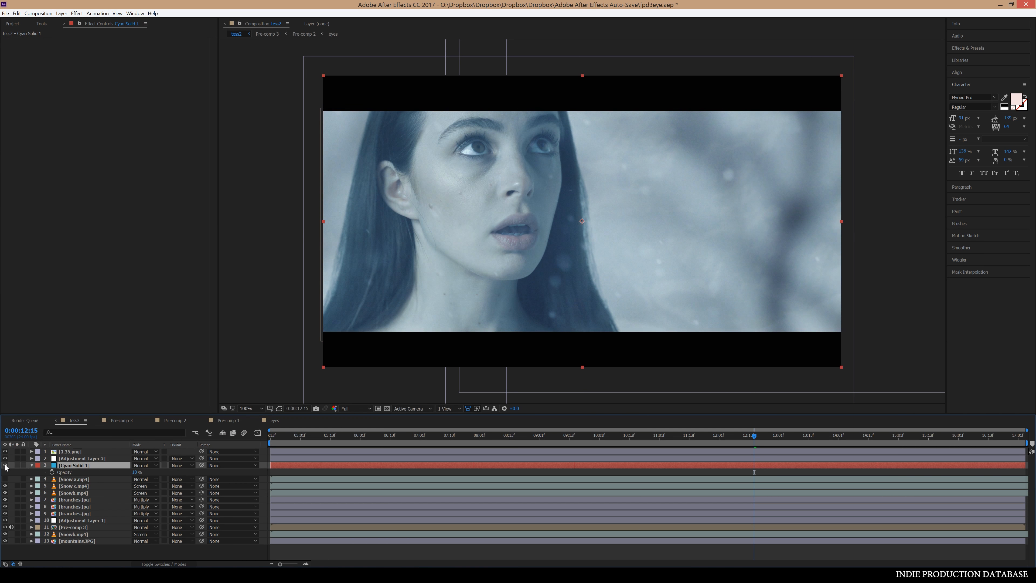
left_click(5, 466)
left_click(5, 465)
Pre-compose all layers from Cyan Solid 1 down to mountains.JPG into one composition.
left_click(86, 542, "shift")
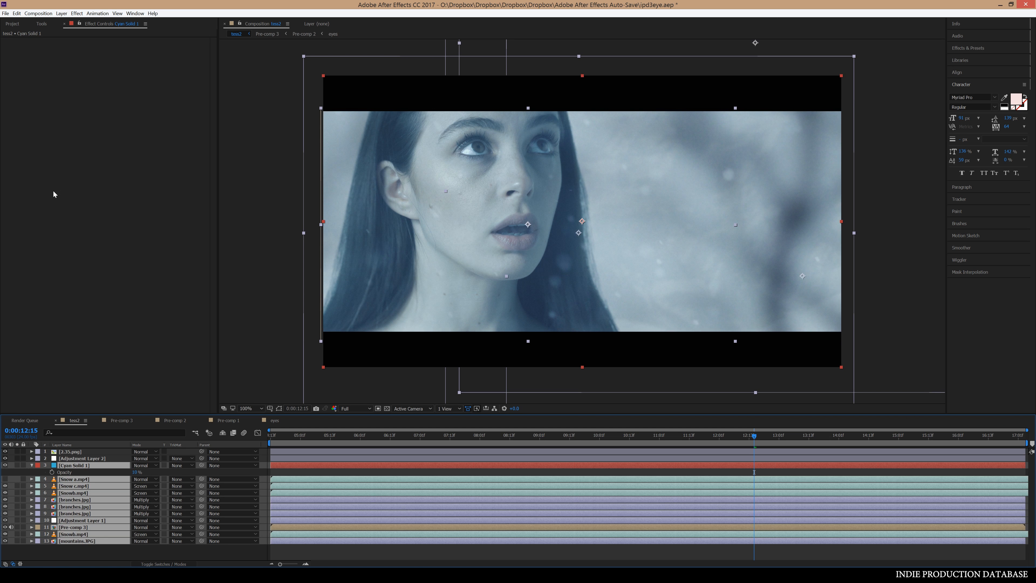
left_click(61, 13)
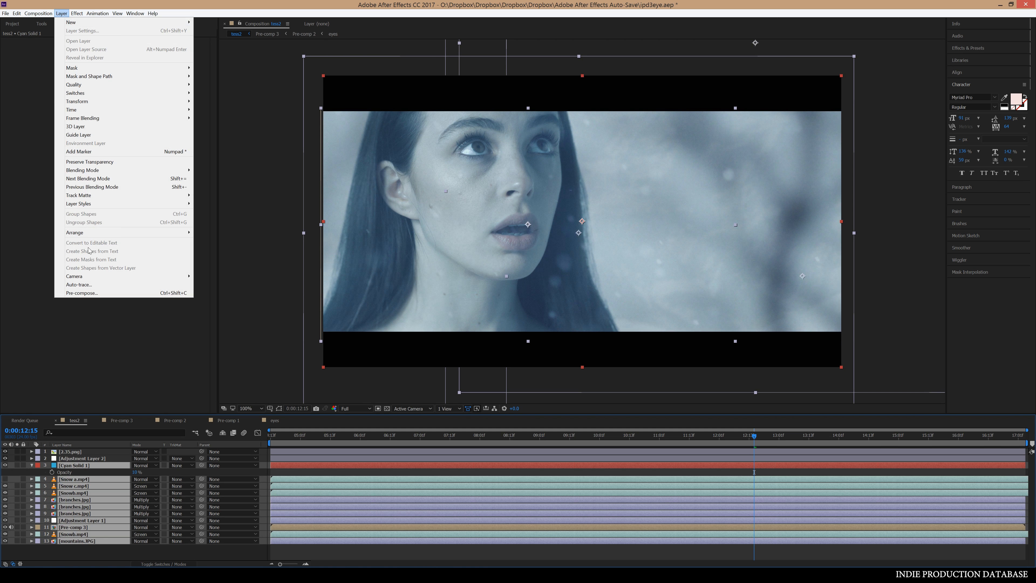
left_click(93, 294)
left_click(107, 113)
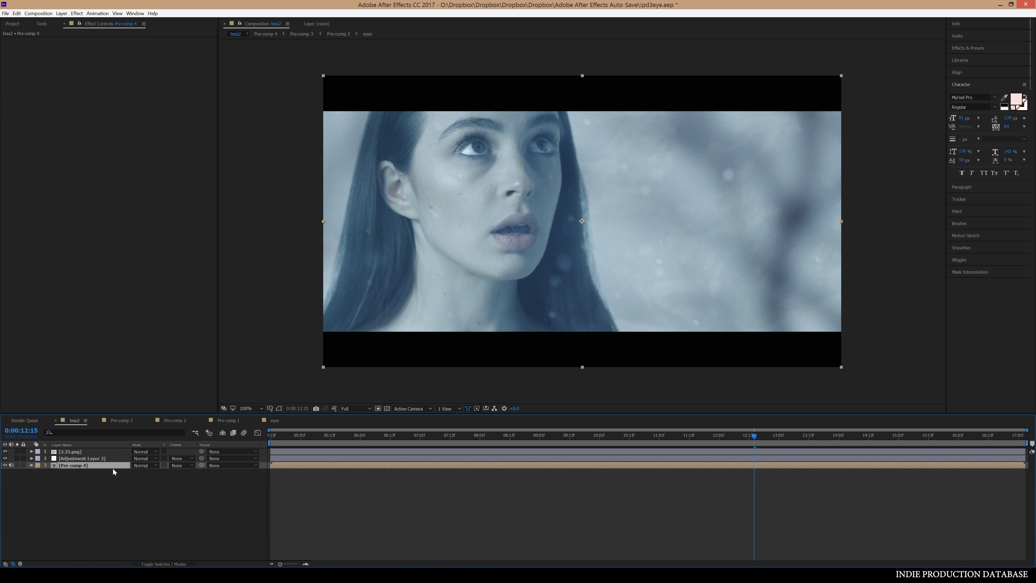
Set the scale of Pre-comp 4 to 103% in its Transform properties.
left_click(32, 466)
left_click(39, 473)
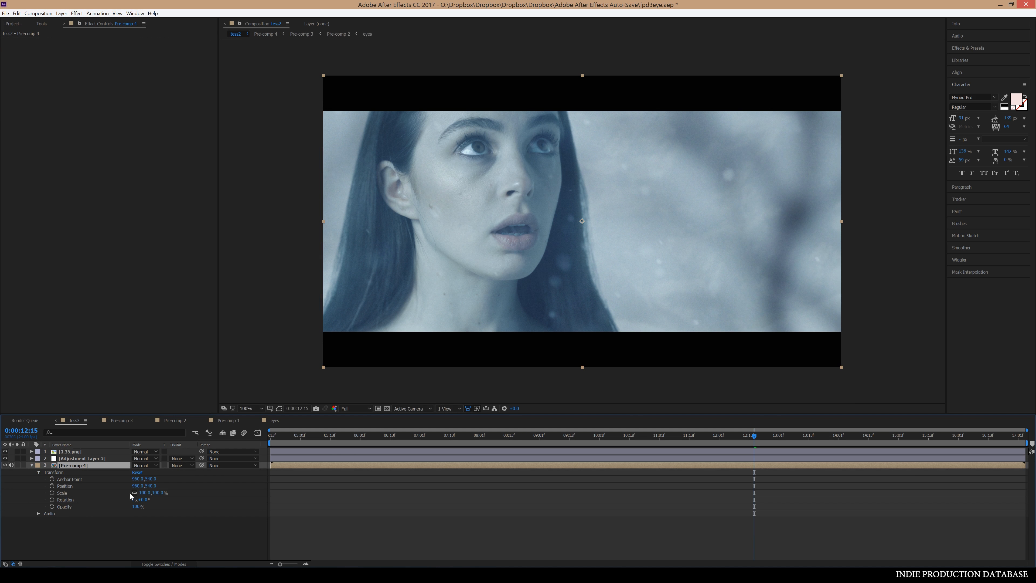
left_click(145, 493)
type("103")
key("Return")
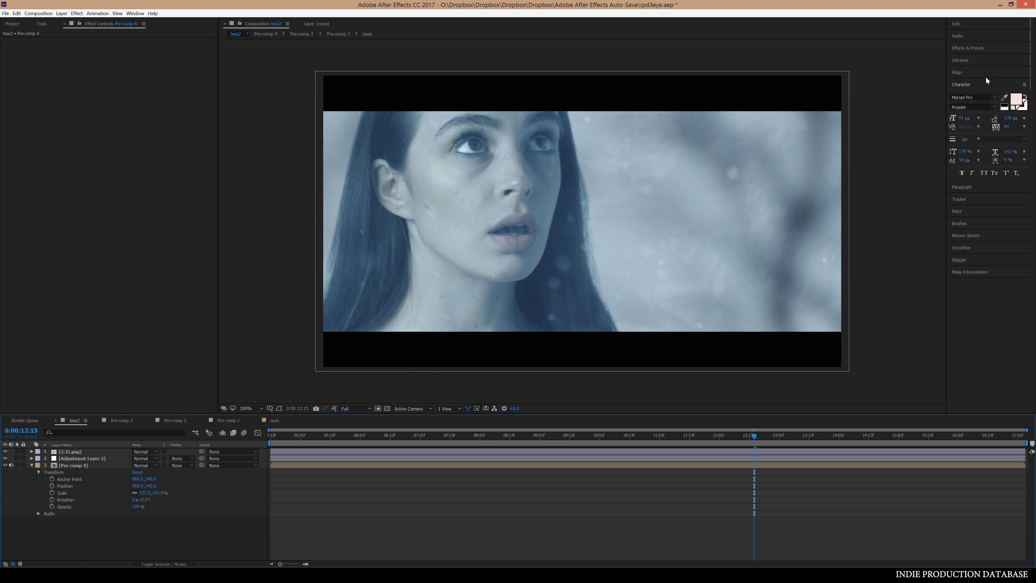
Find the Wiggle - position animation preset and apply it to Pre-comp 4.
left_click(963, 47)
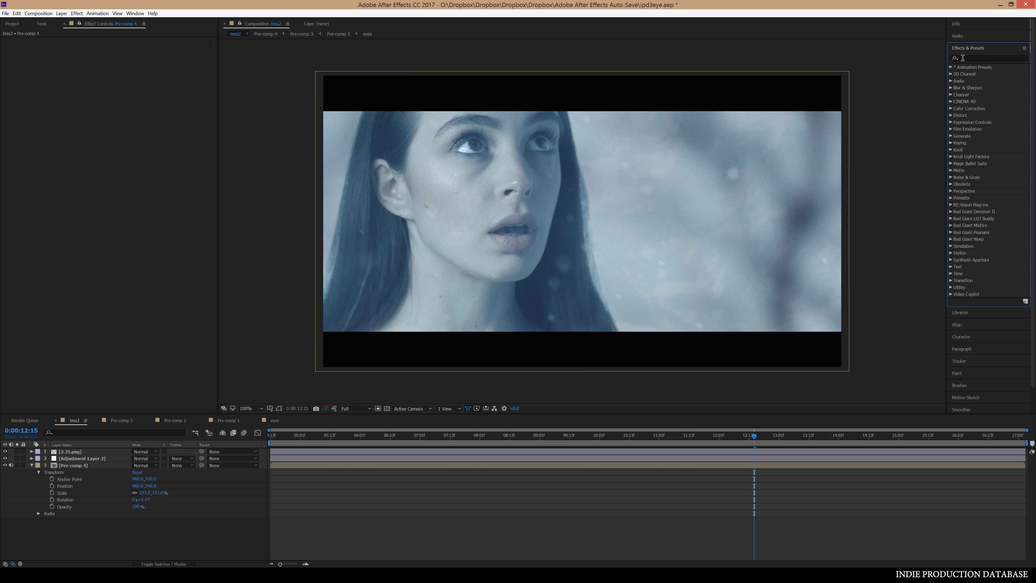
type("wiggl")
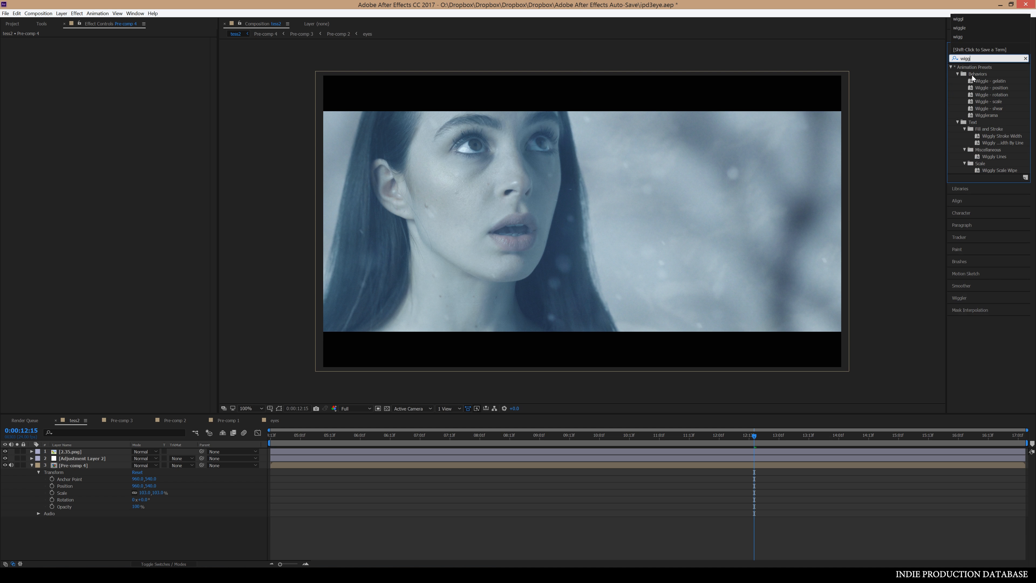
left_click(983, 88)
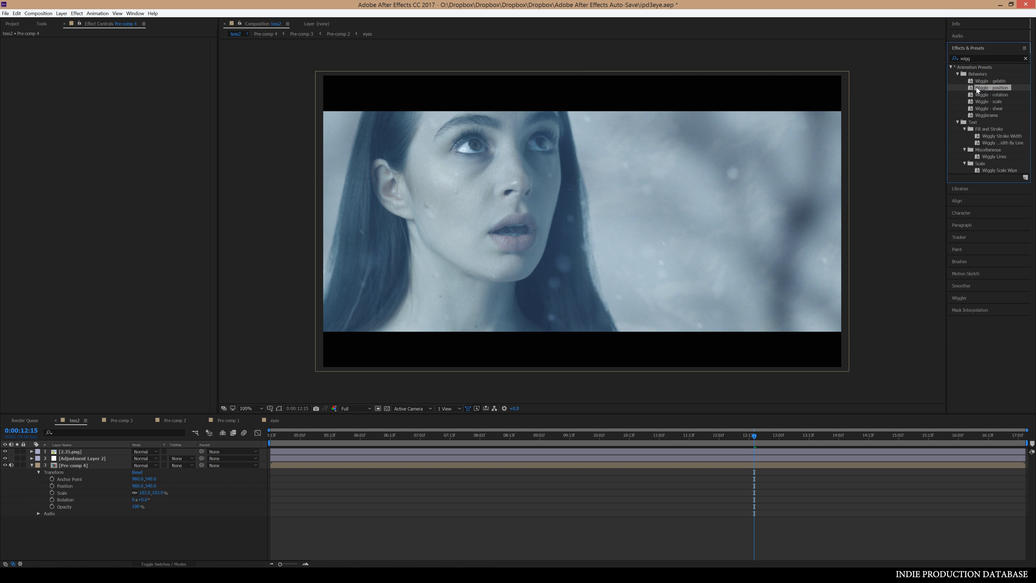
left_click_drag(973, 88, 82, 463)
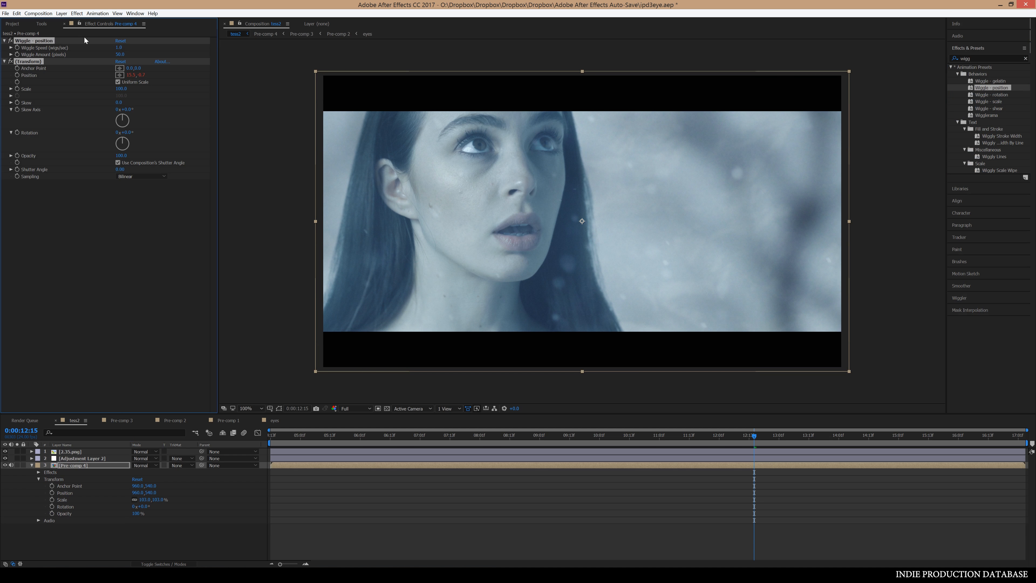
Set the wiggle speed to 2 and the wiggle amount to 18 pixels, then go to 0:00:08:15 to check the motion.
left_click(120, 47)
type("2")
left_click(123, 55)
type("18")
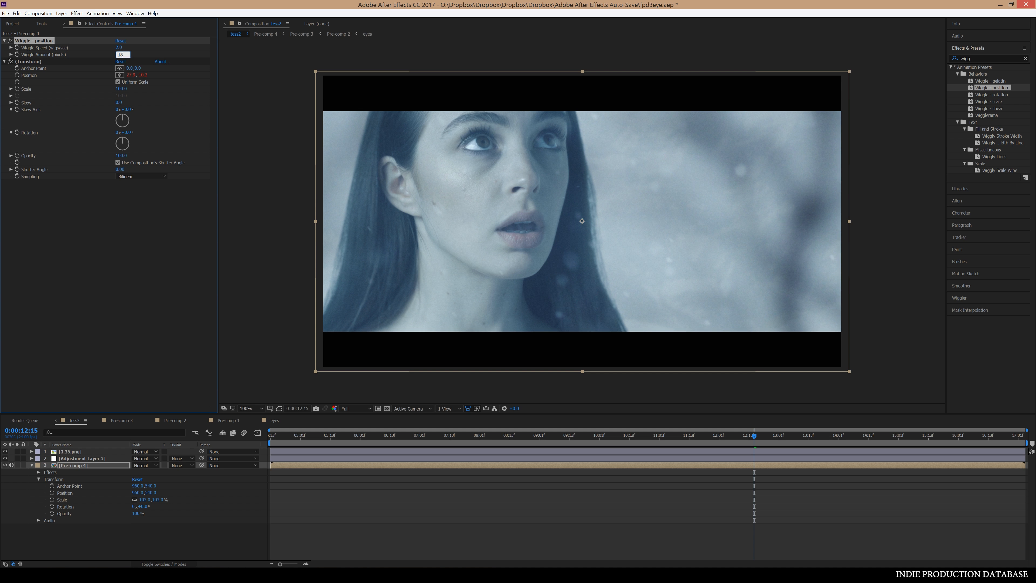
key("Return")
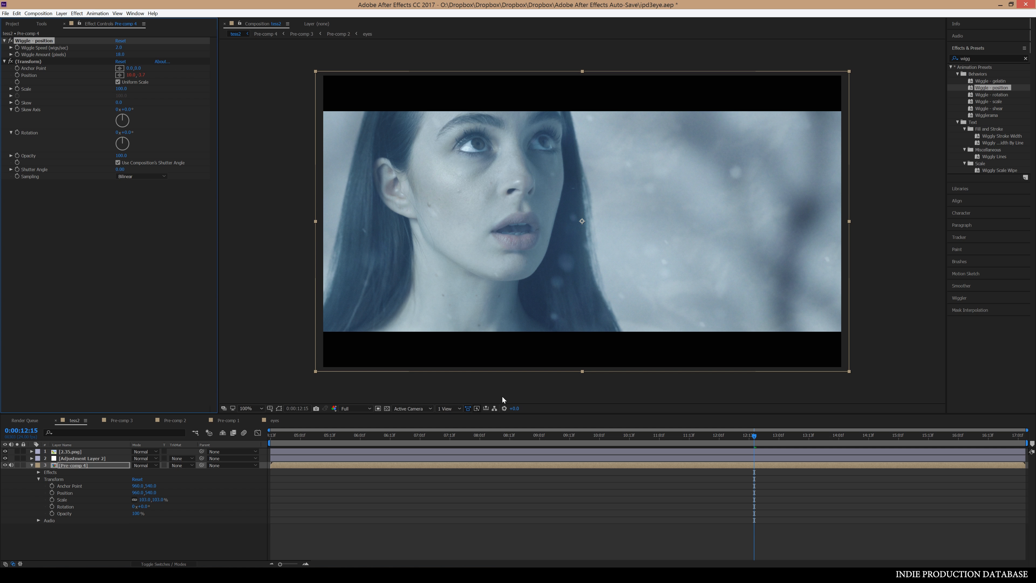
left_click(515, 438)
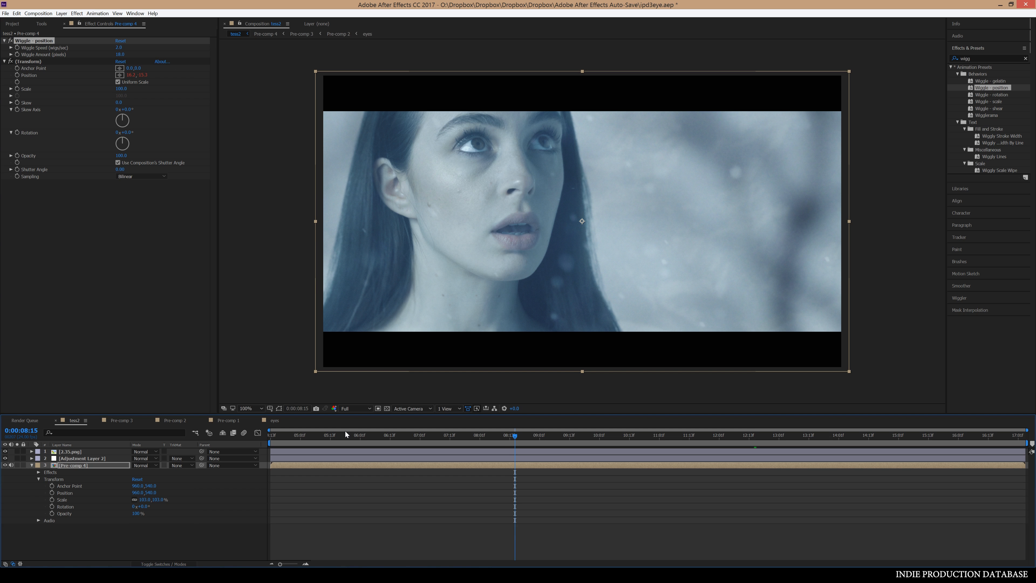